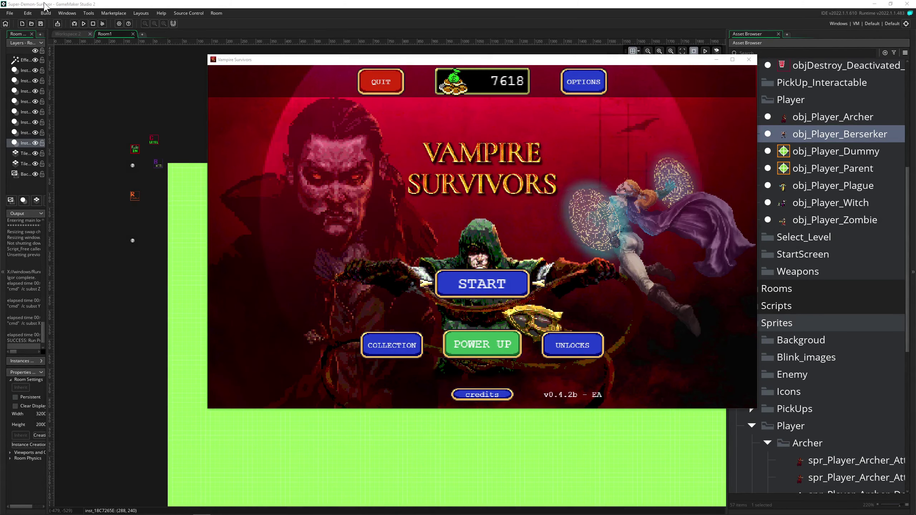
Reposition the Vampire Survivors window over the room editor and open the game's character selection.
drag(501, 62, 472, 69)
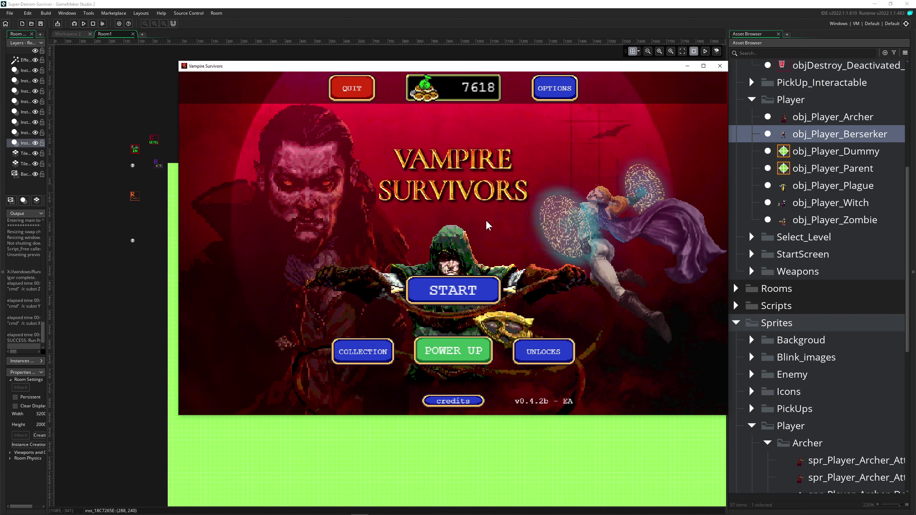
drag(555, 67, 597, 78)
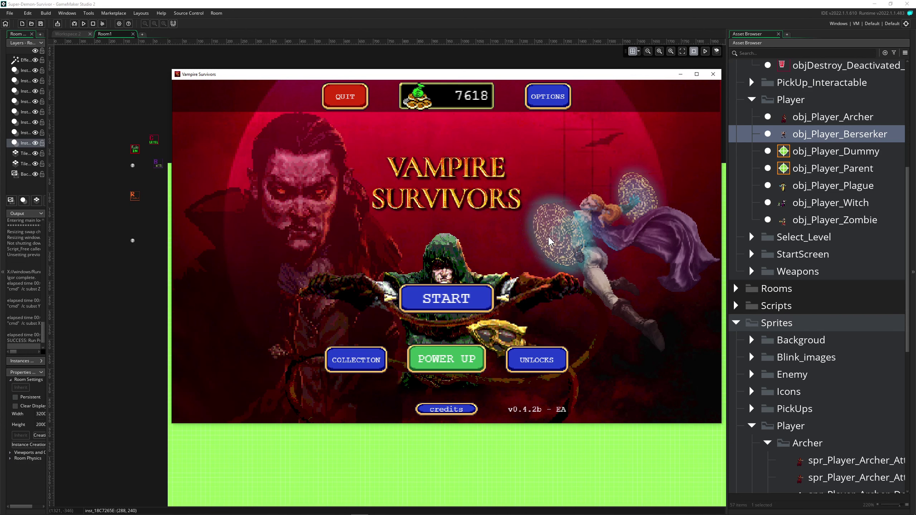
click(446, 300)
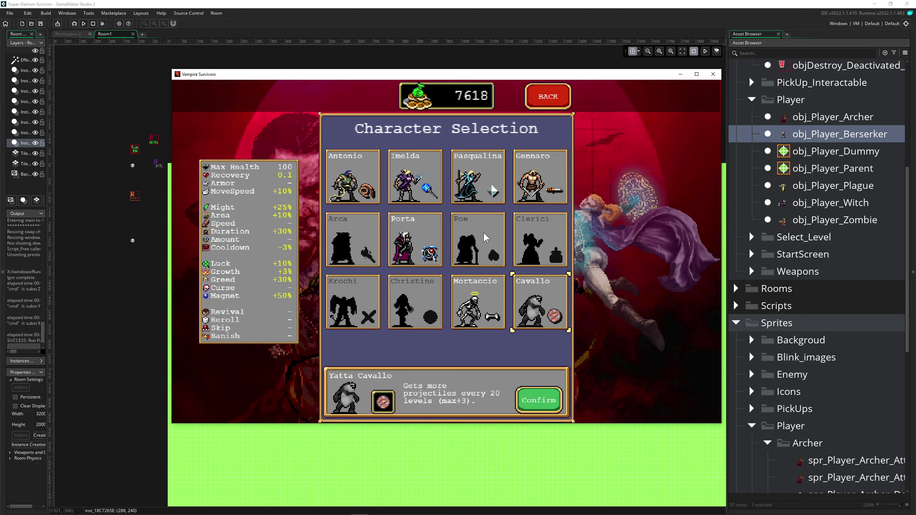
Examine the stats, starting weapons and bonus descriptions of the unlocked and locked characters on the Character Selection screen.
click(475, 196)
click(402, 181)
click(352, 185)
click(427, 248)
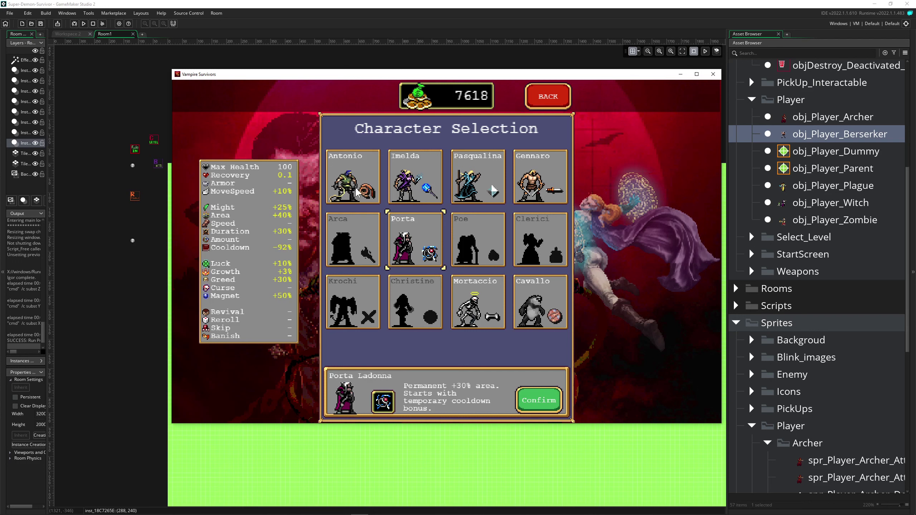
click(532, 164)
click(487, 166)
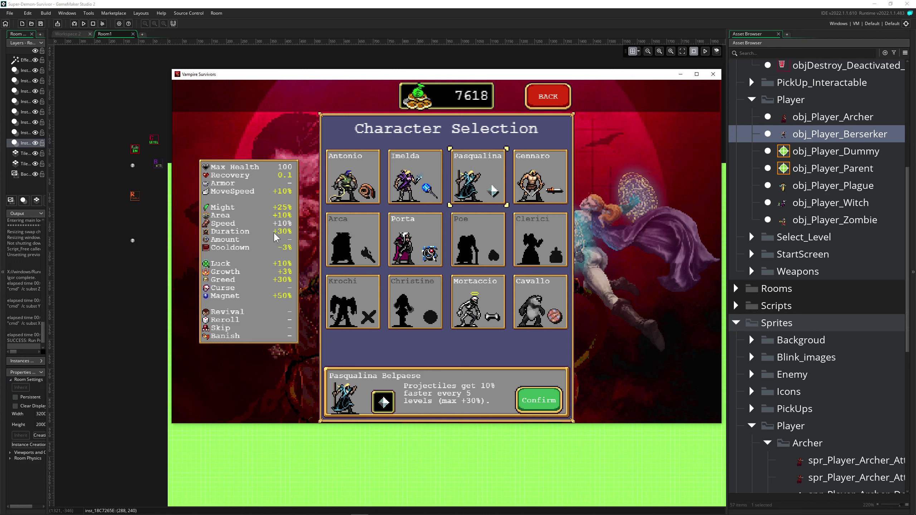
click(430, 178)
click(358, 182)
click(364, 229)
click(424, 298)
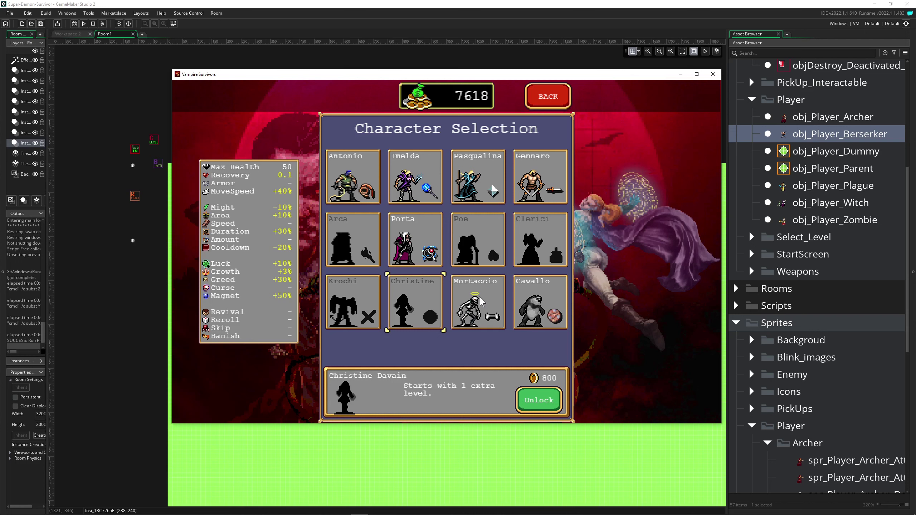
click(356, 177)
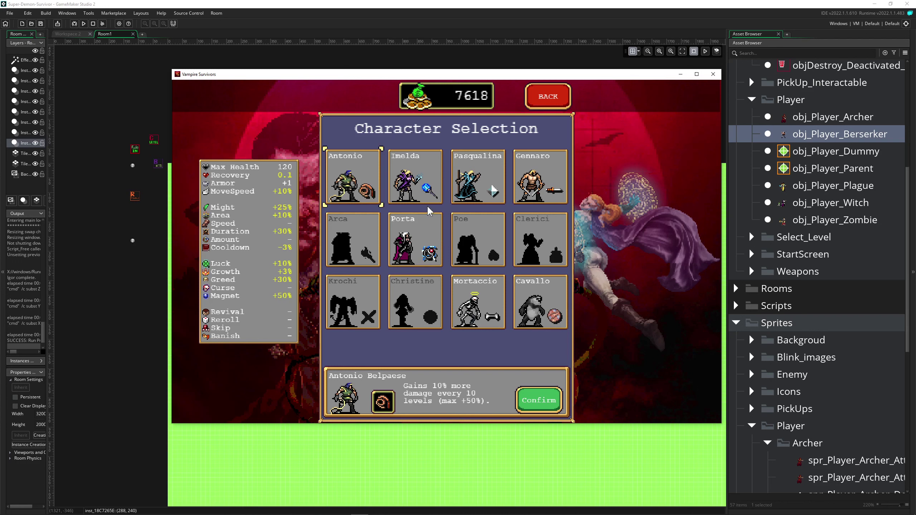
Compare the stats and bonuses of Antonio, the locked character Poe, and Imelda.
key(Right)
key(Right)
key(Right)
click(367, 172)
click(475, 245)
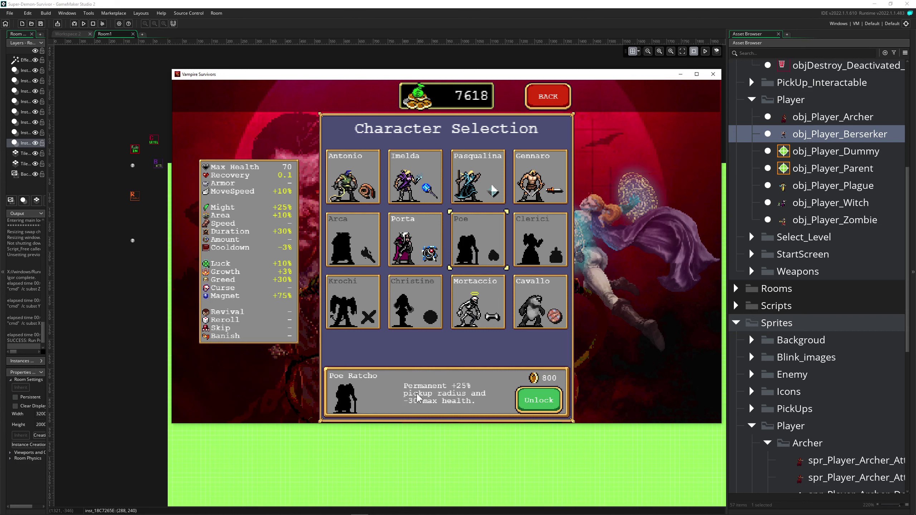
click(354, 168)
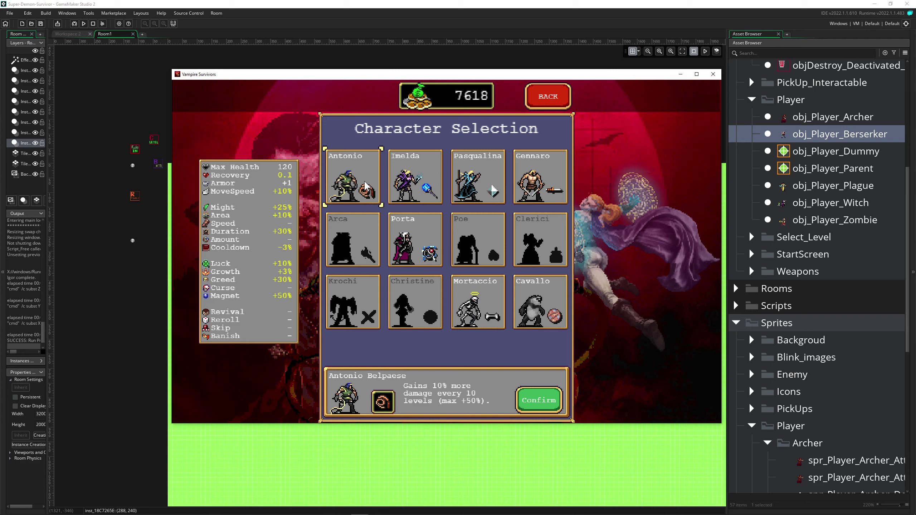
click(424, 195)
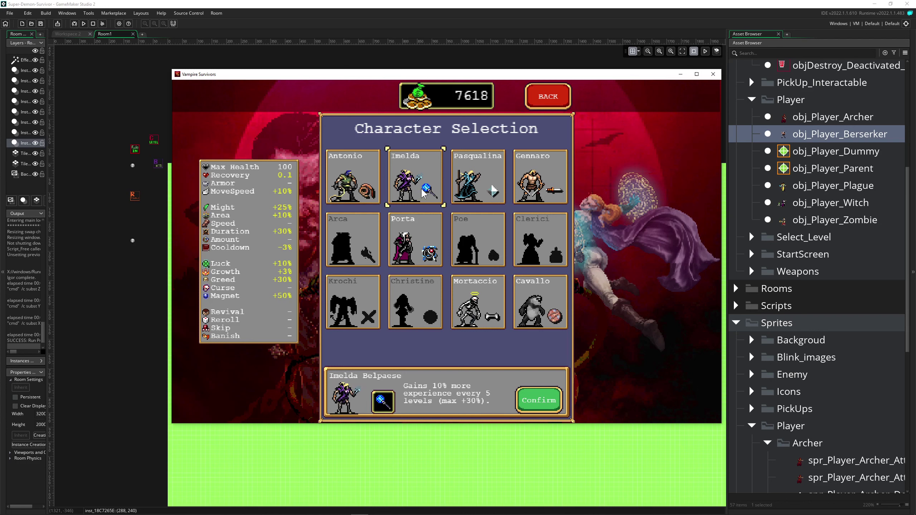
Compare Antonio's stats and starting weapon with those of Pasqualina, Imelda, Porta and Mortaccio.
click(363, 194)
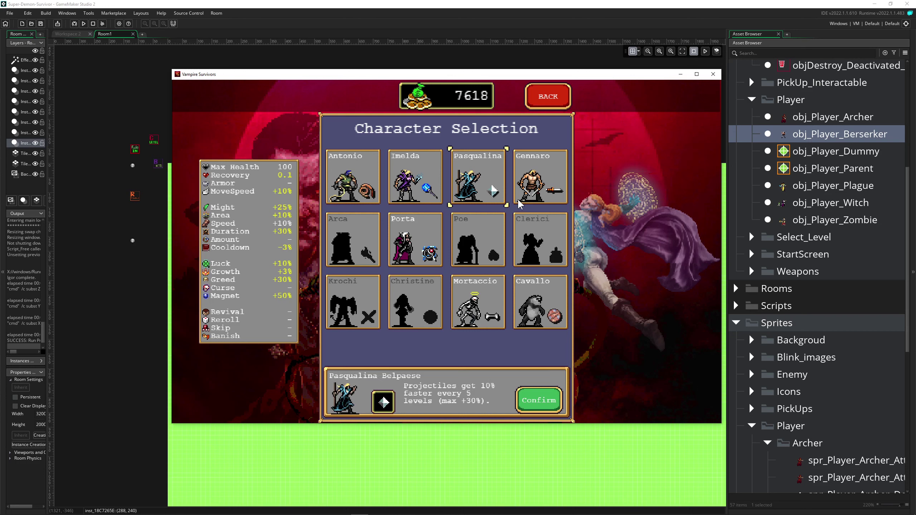
click(352, 189)
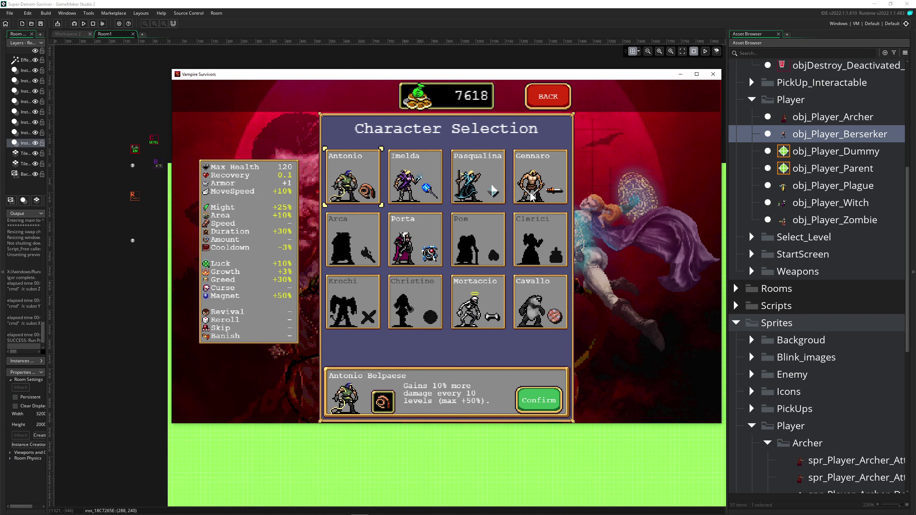
click(499, 188)
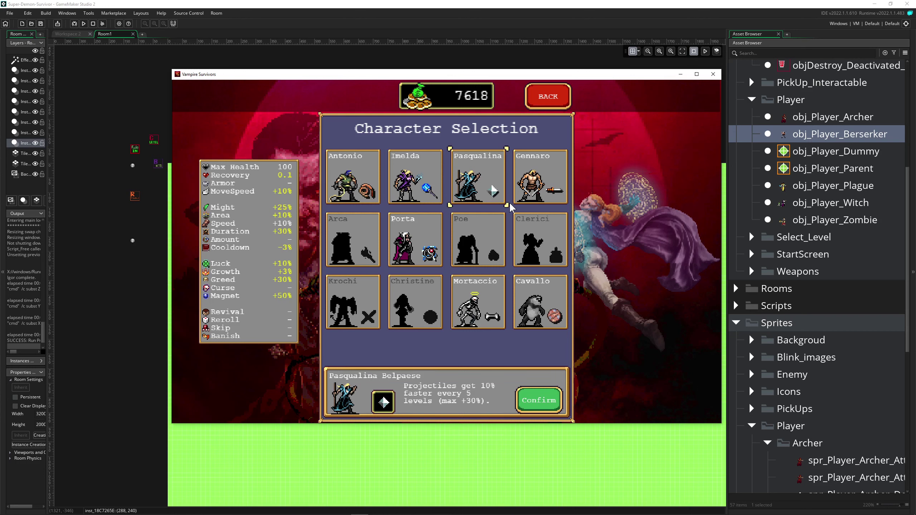
click(370, 191)
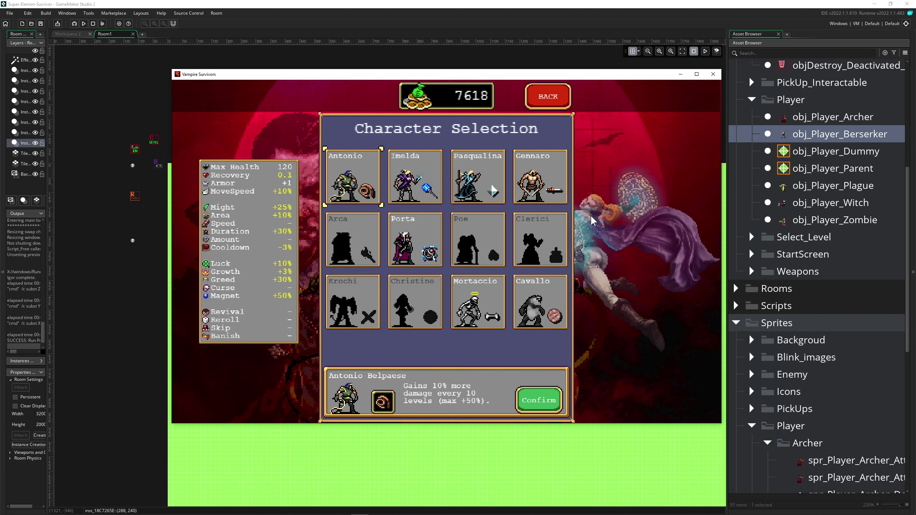
click(414, 185)
click(422, 241)
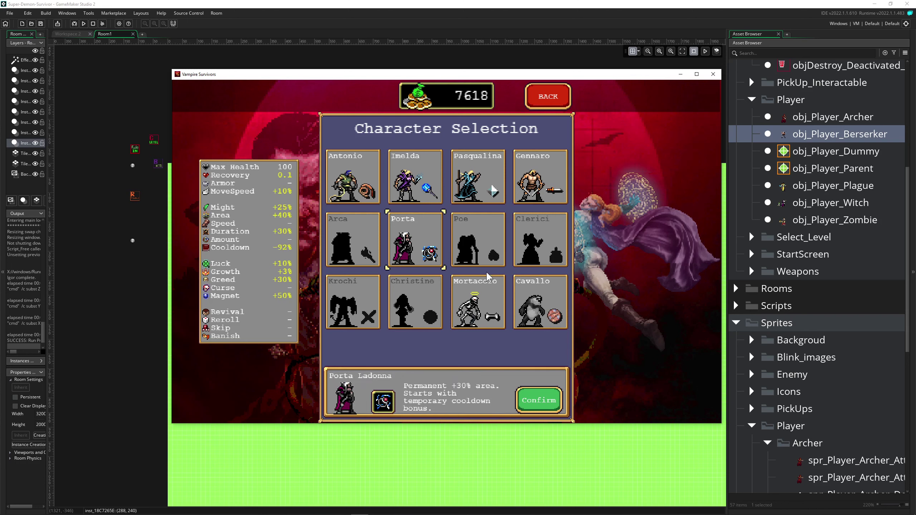
click(482, 294)
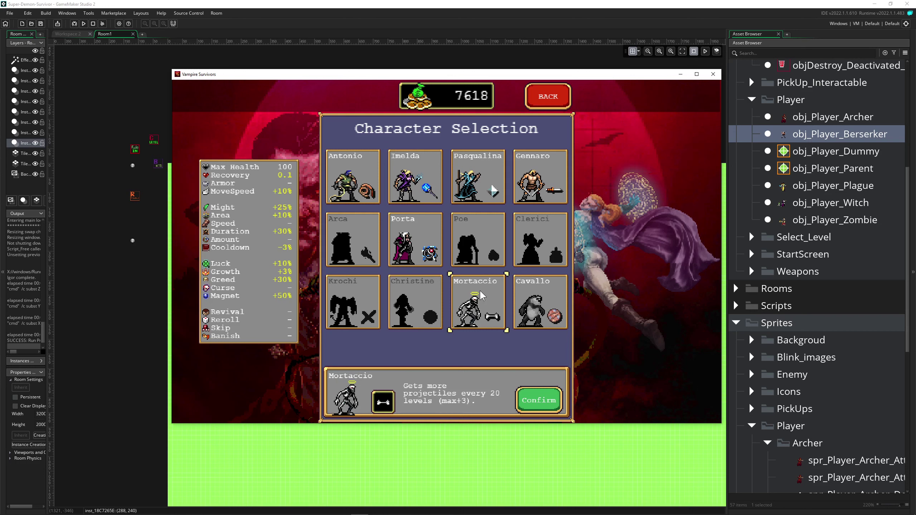
click(369, 197)
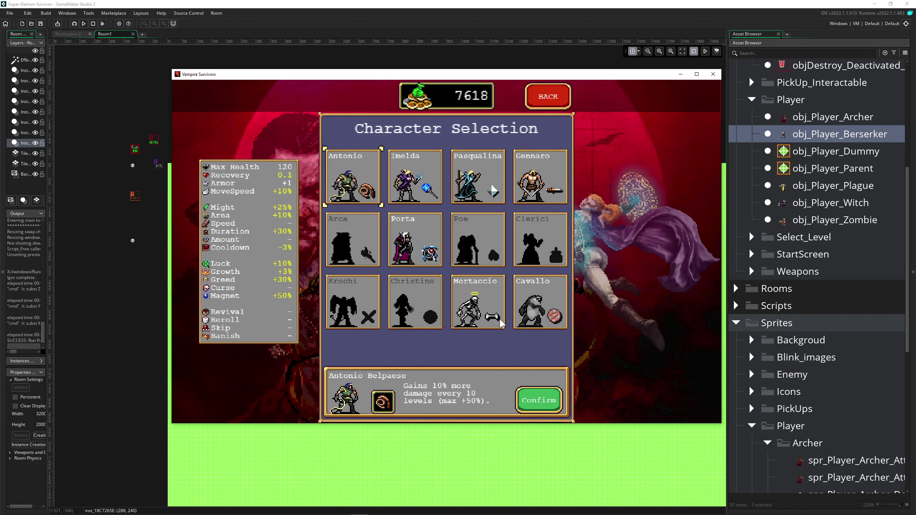
click(479, 312)
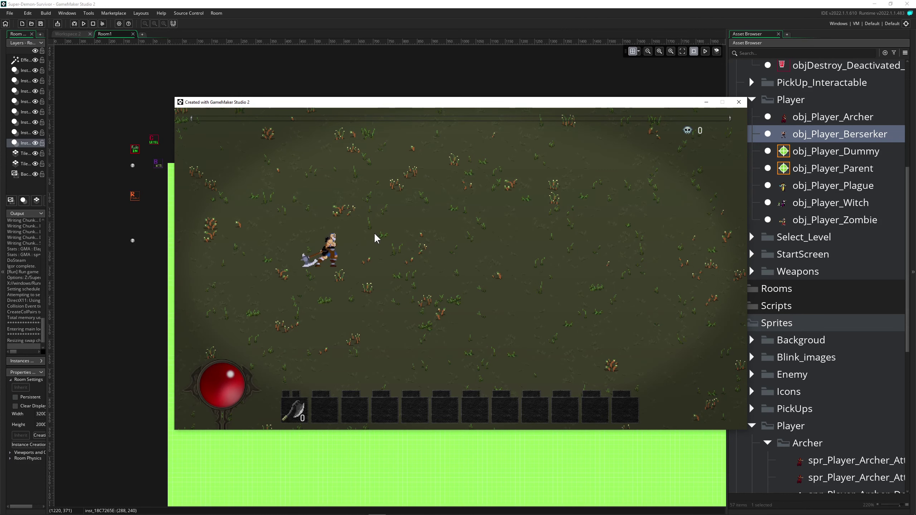
In the GameMaker test game, walk the berserker across the field and attack the nearest green enemies with the axe slash.
key(d)
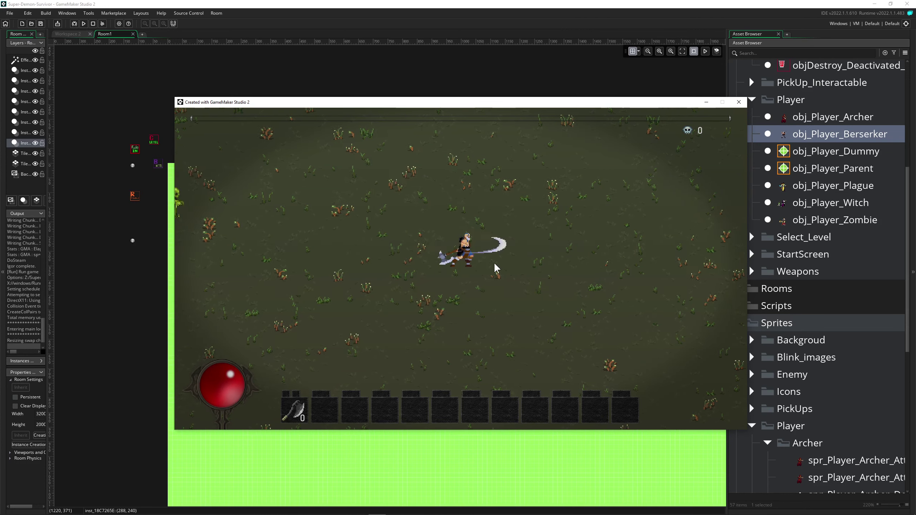
key(d)
key(w)
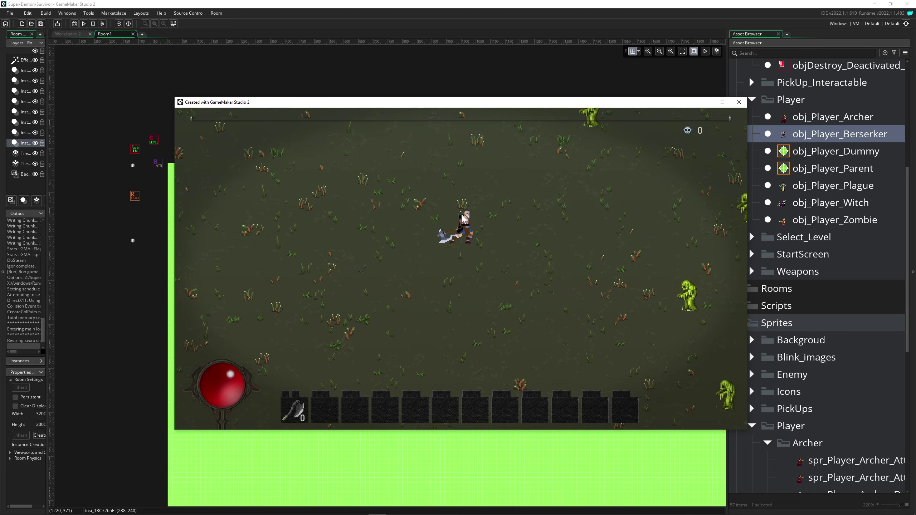
key(d)
key(s)
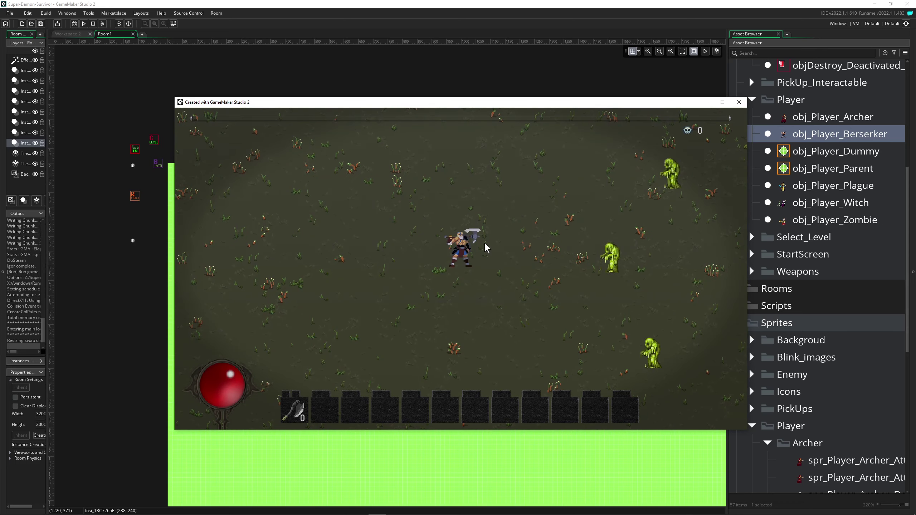
key(d)
key(w)
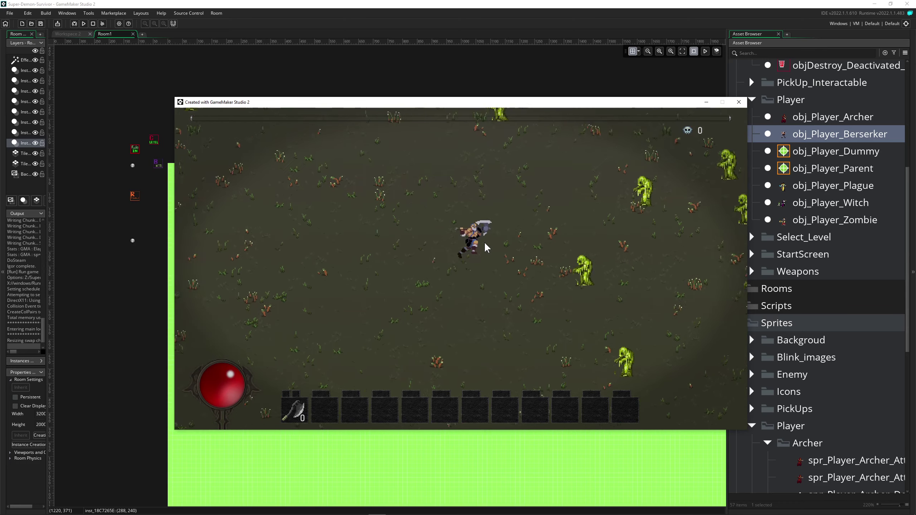
key(d)
key(w)
click(525, 218)
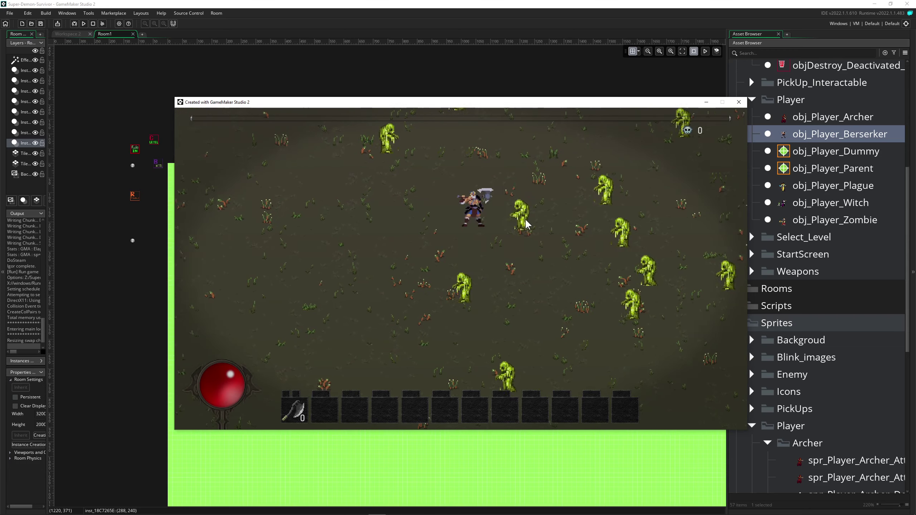
click(525, 218)
key(d)
key(s)
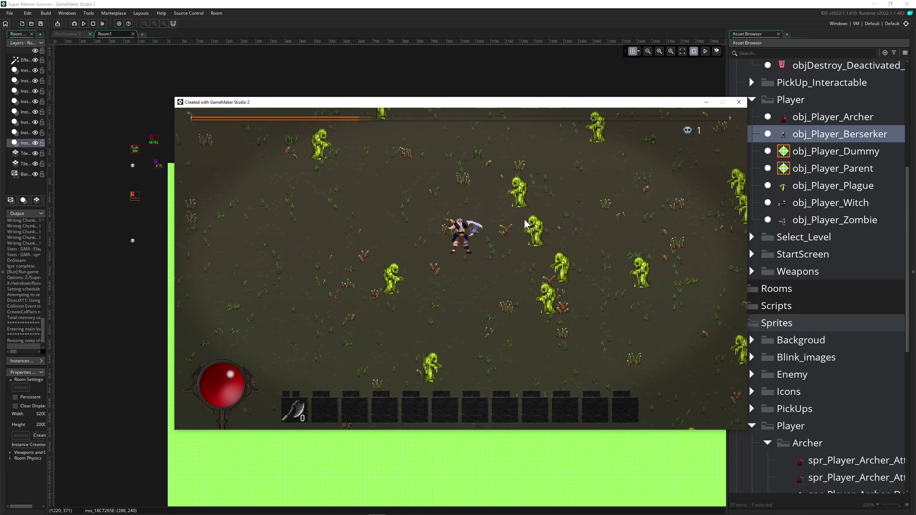
Fight the surrounding enemies with the berserker until level-up, and choose the Fire ball upgrade.
key(a)
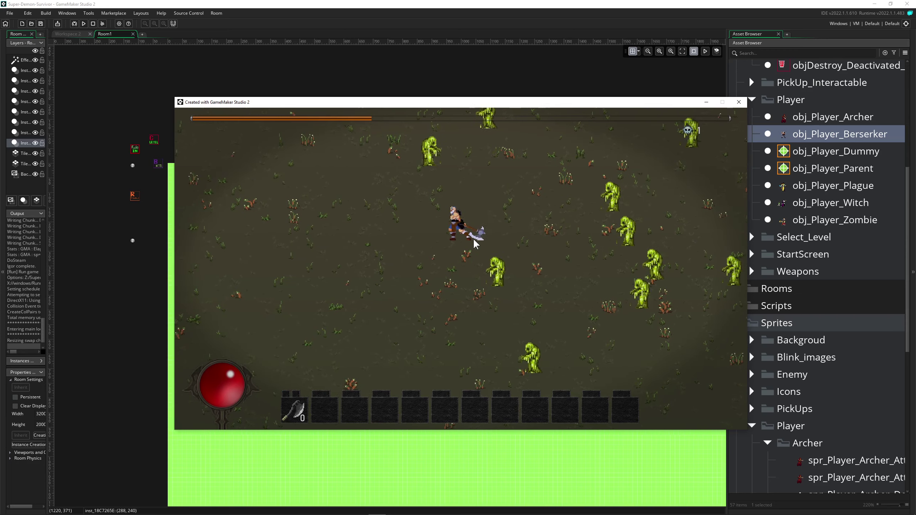
key(a)
key(s)
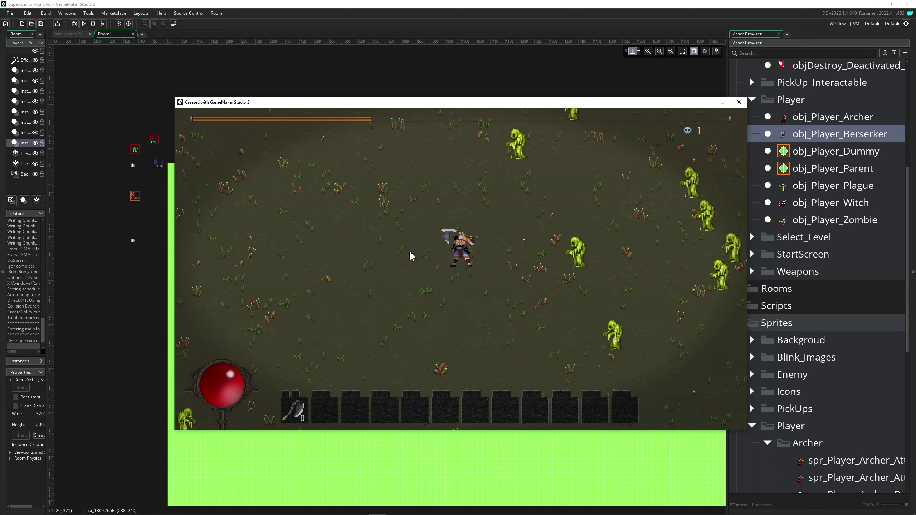
key(a)
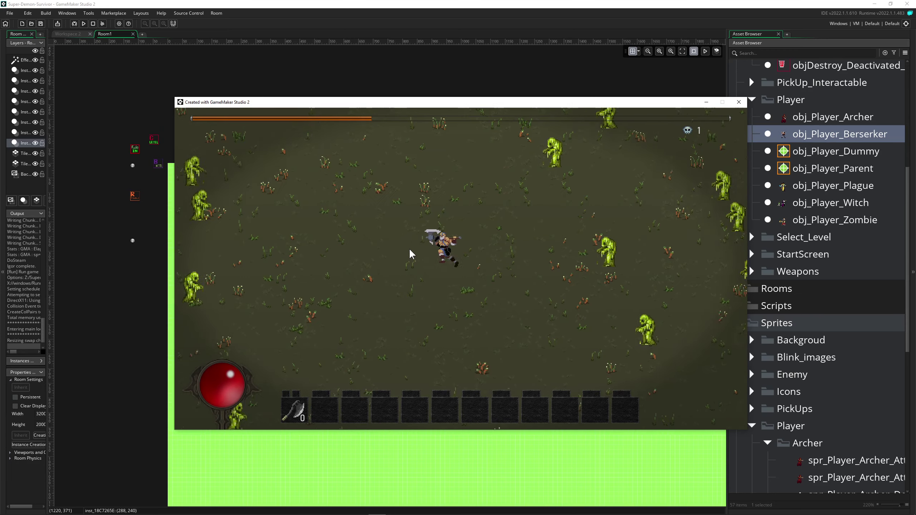
key(a)
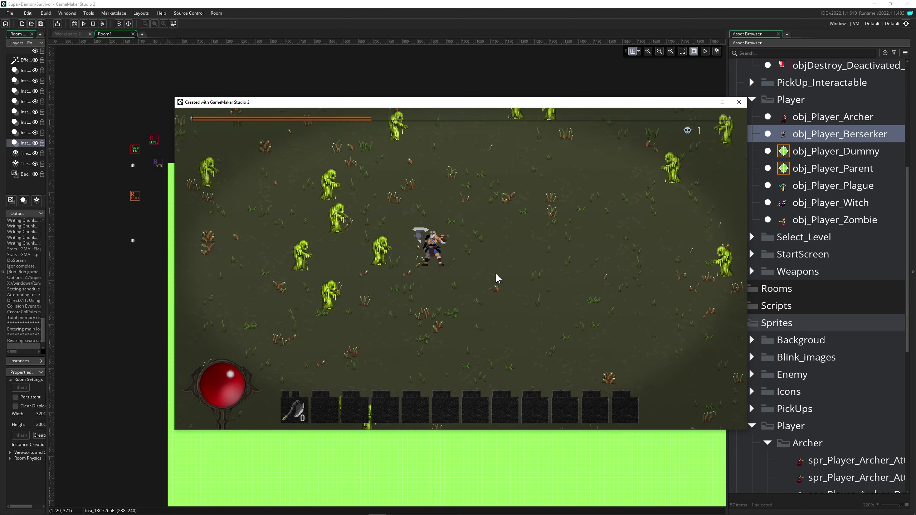
key(a)
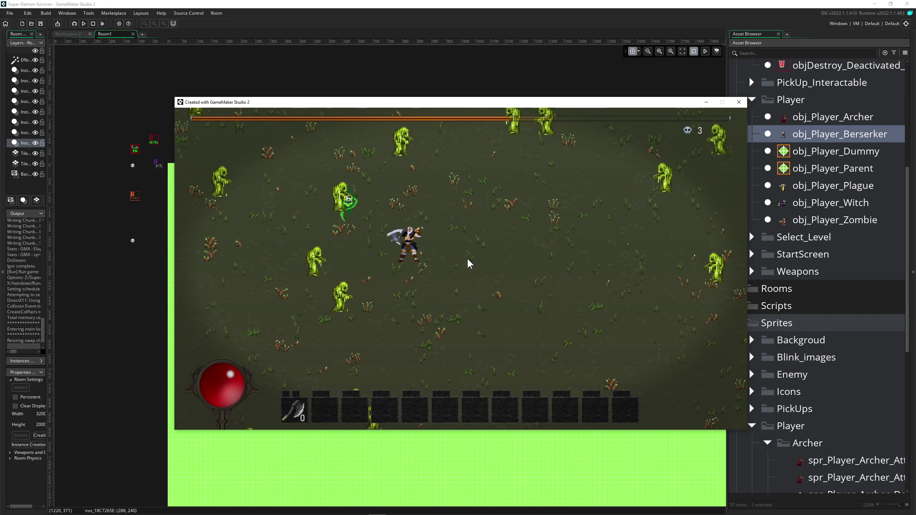
key(w)
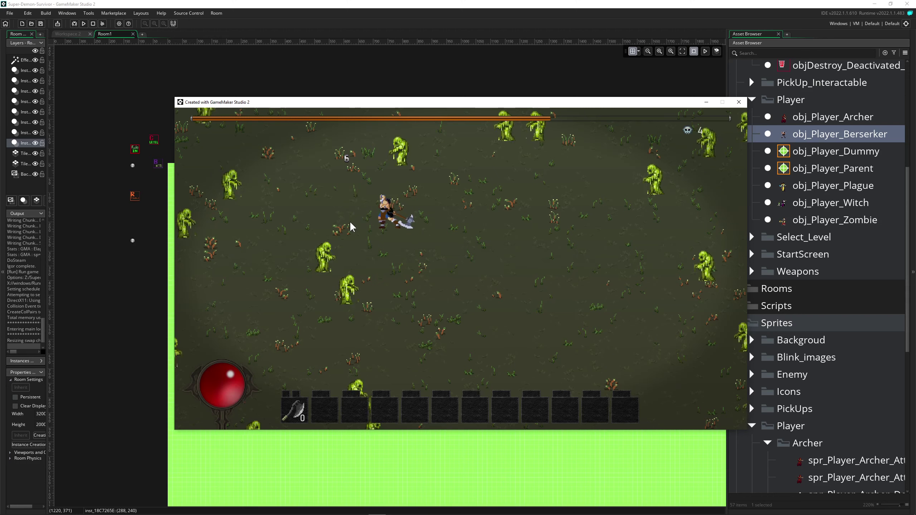
key(s)
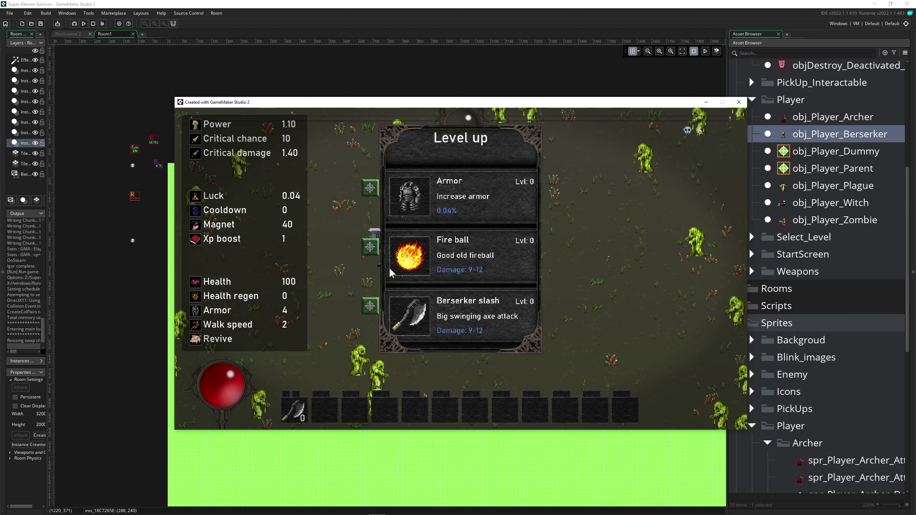
click(369, 249)
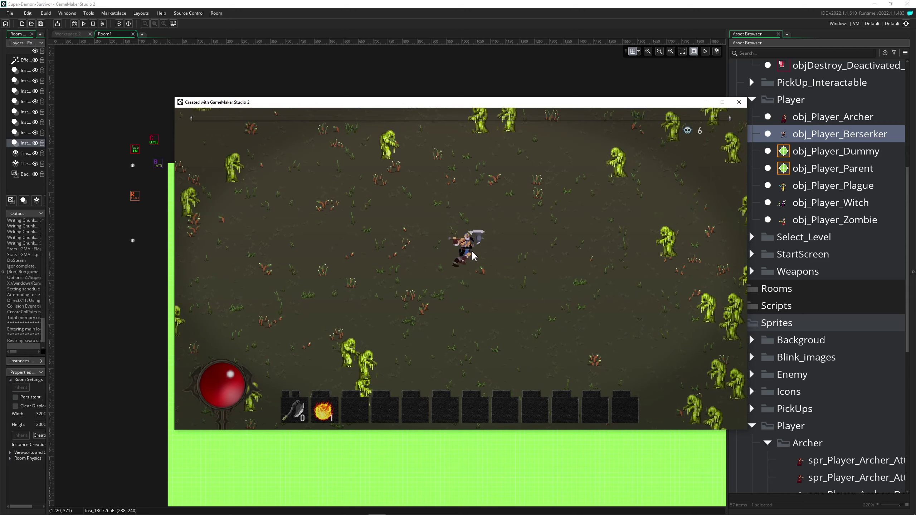
Move the berserker through the enemy horde to try out the fireball together with the axe slash.
key(d)
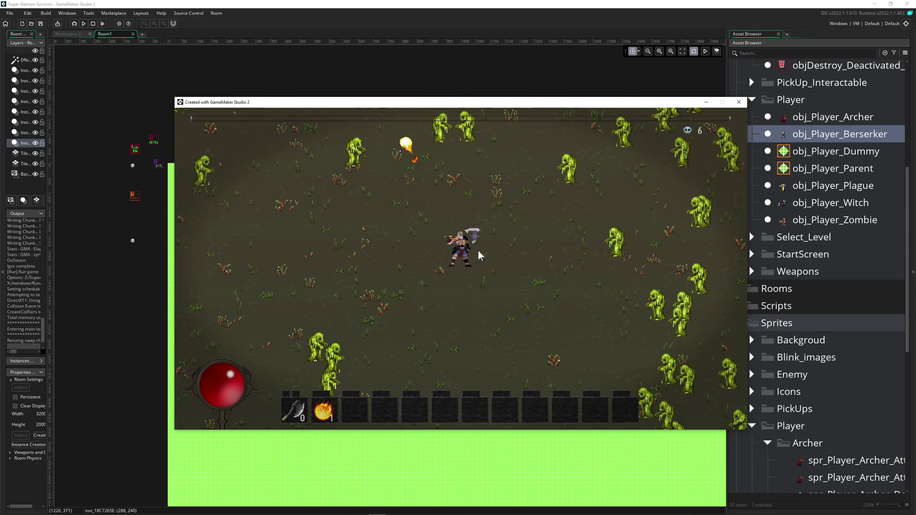
key(d)
key(w)
key(w)
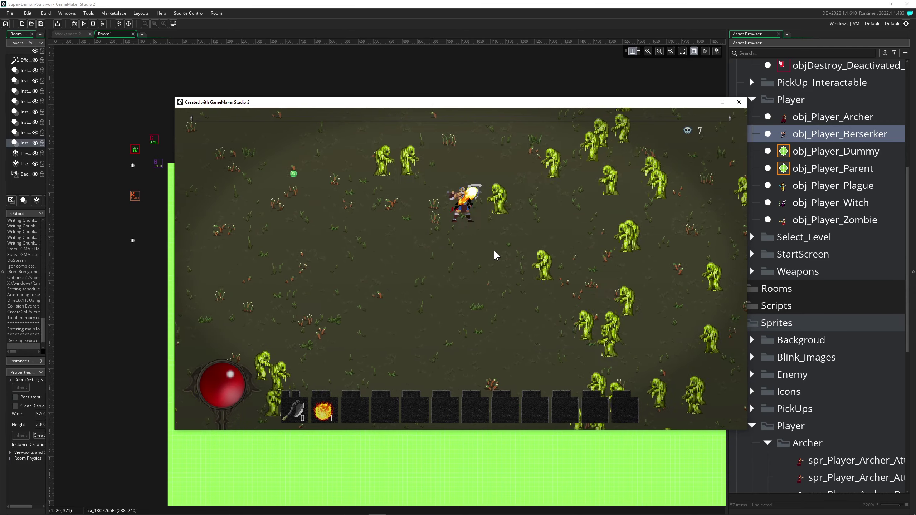
key(s)
key(d)
key(s)
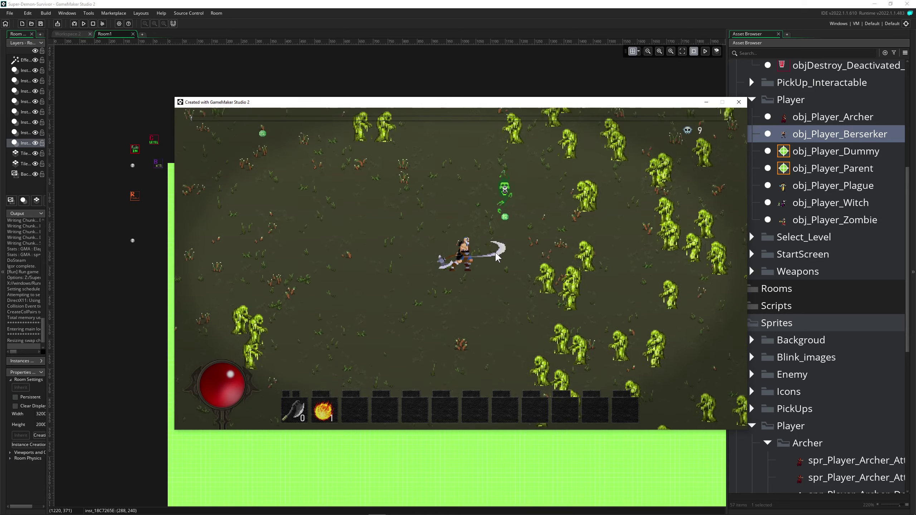
Circle the berserker through the green enemies, killing them with axe slashes and fireballs and collecting the dropped experience gems.
key(d)
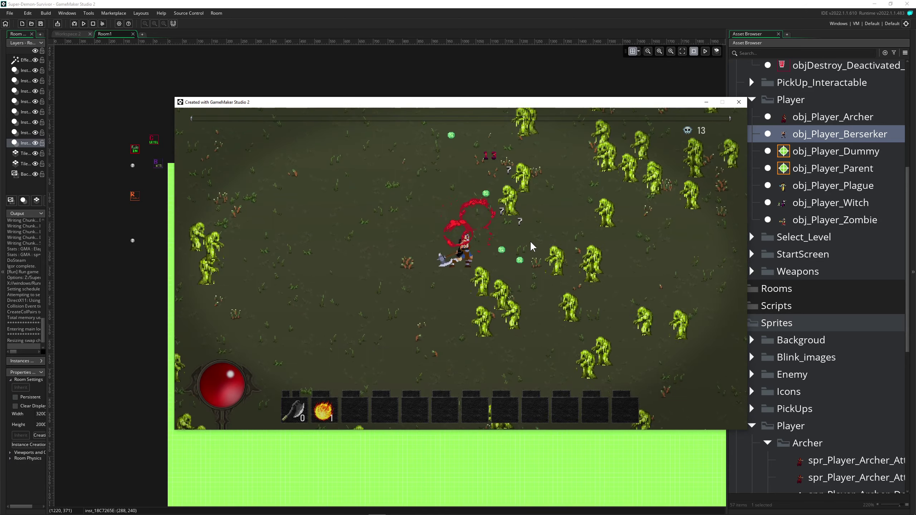
key(w)
key(w)
key(a)
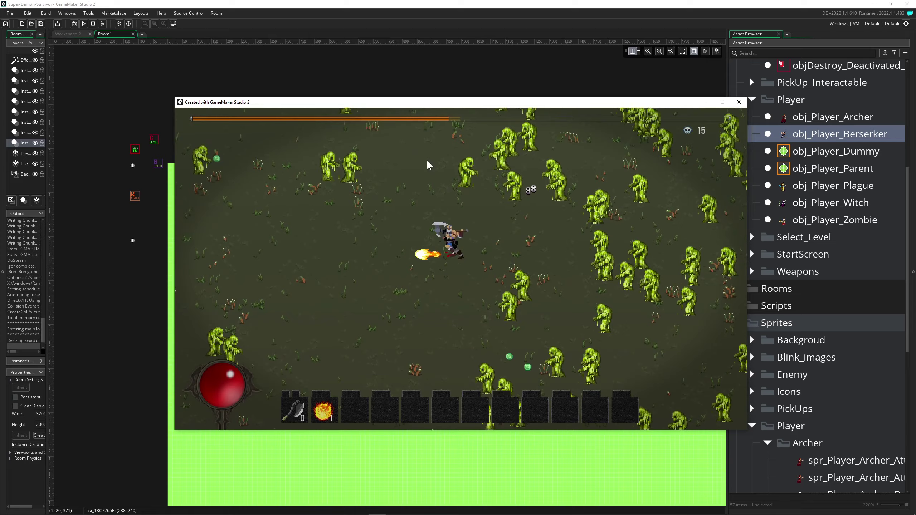
key(s)
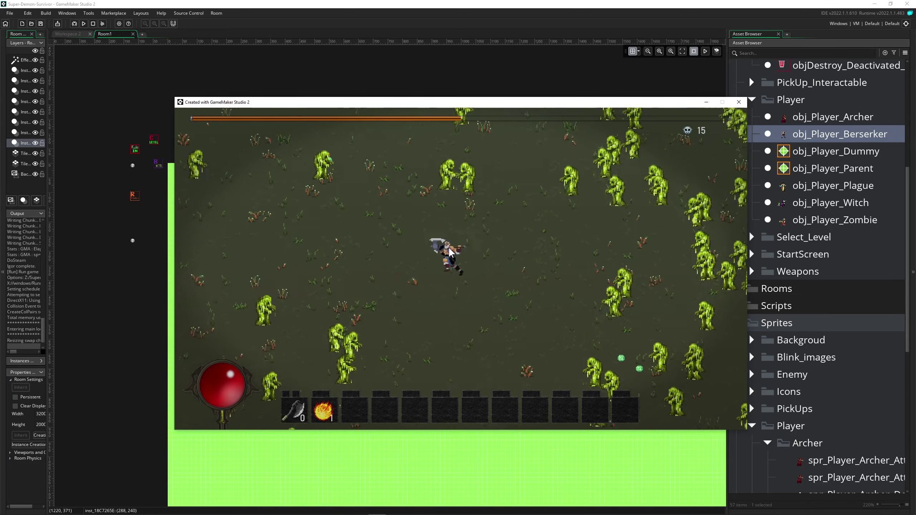
key(d)
key(s)
key(d)
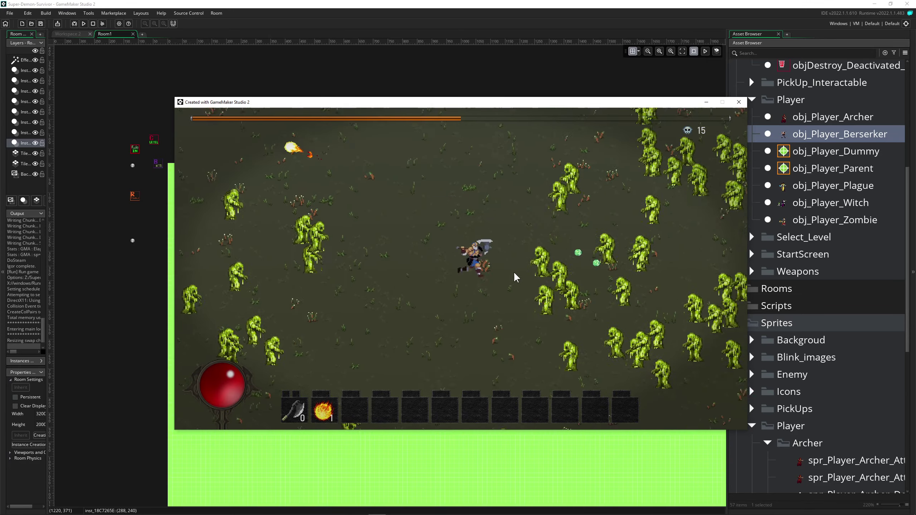
Move the berserker up the field, slash the enemies blocking the way, and evade the growing horde.
key(w)
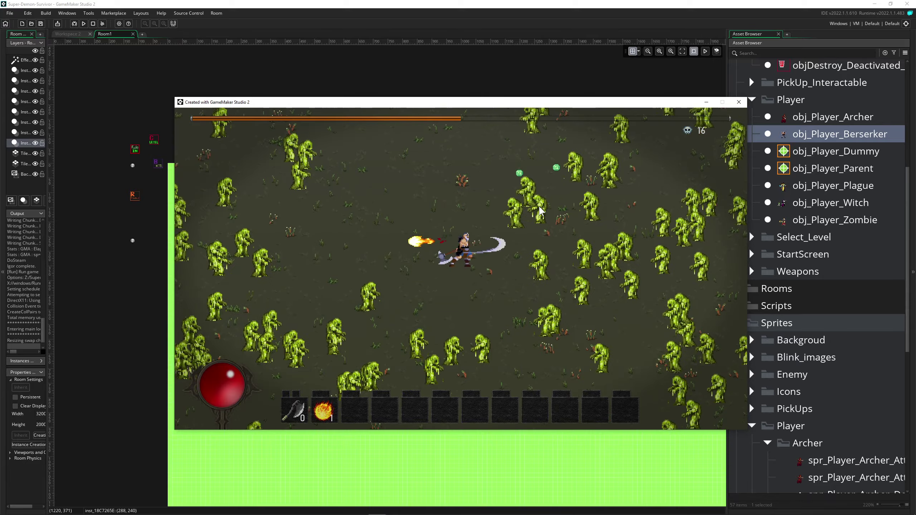
key(w)
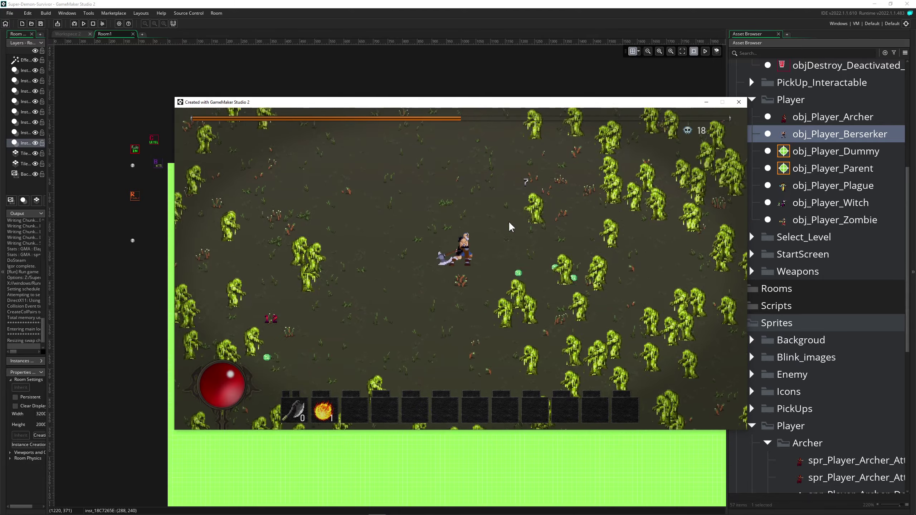
key(d)
key(w)
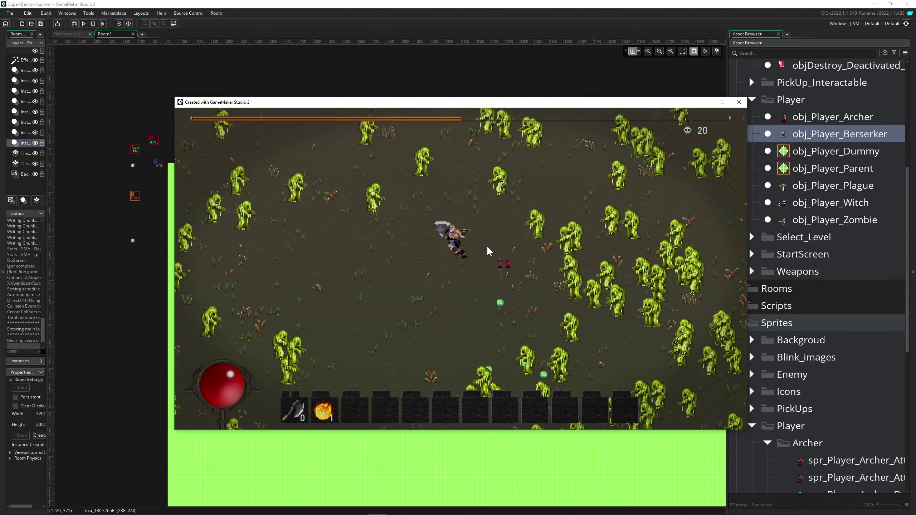
key(a)
key(s)
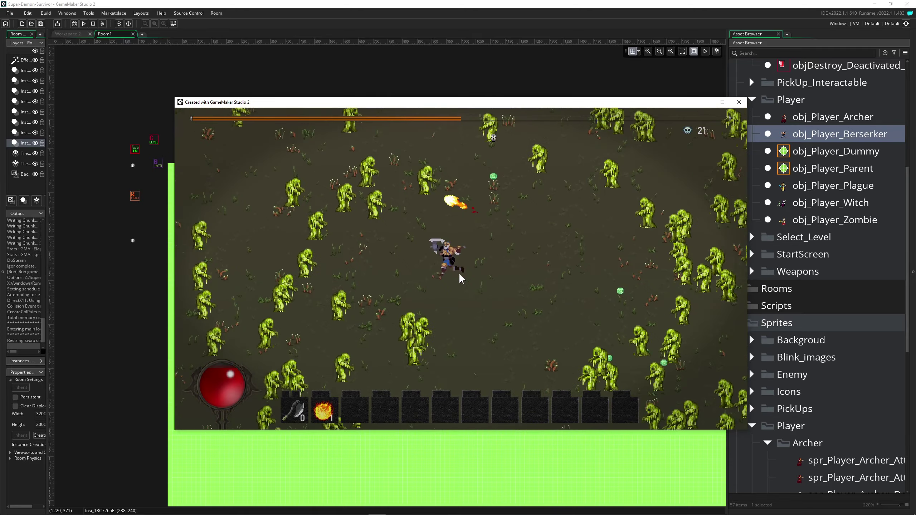
Lead the berserker down into the gem-strewn enemy group, fight until level-up, and choose the Field magic upgrade.
key(d)
key(s)
key(d)
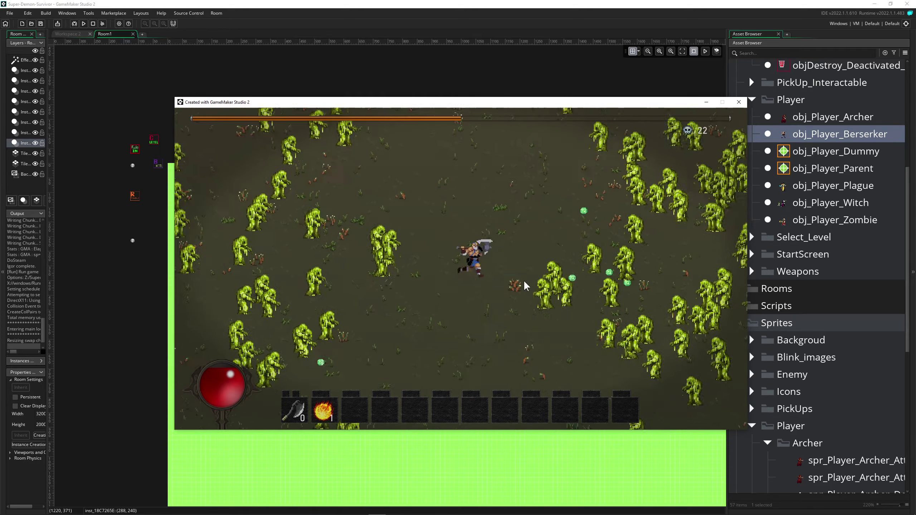
key(s)
key(d)
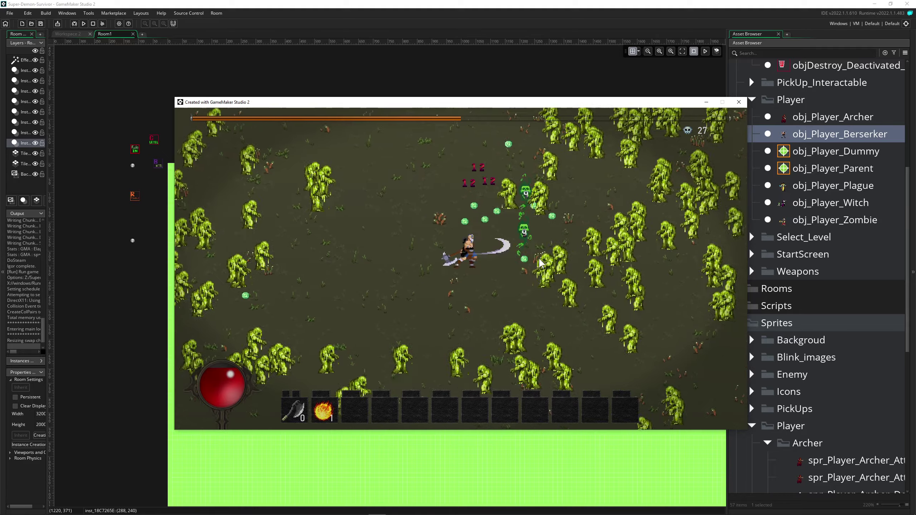
key(a)
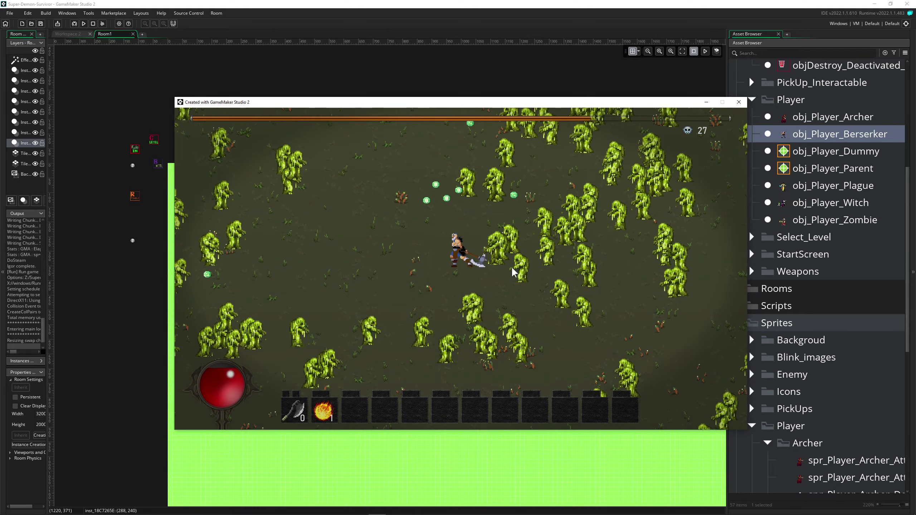
key(Tab)
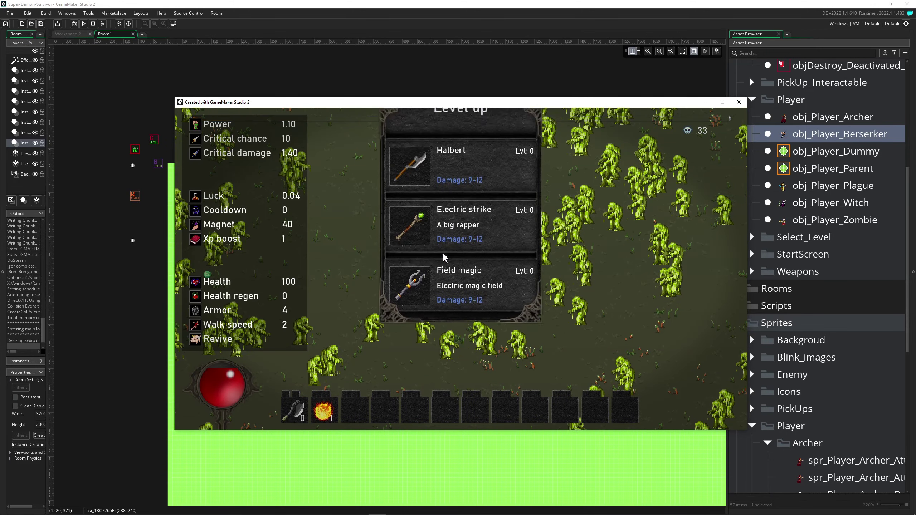
click(387, 312)
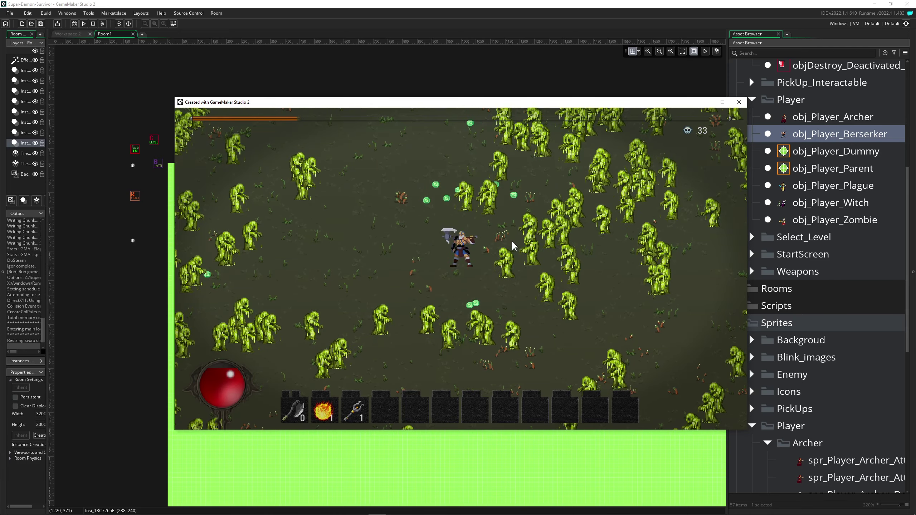
Fight the horde with the electric field magic through two more level-ups, choosing Hammer and Armor.
key(w)
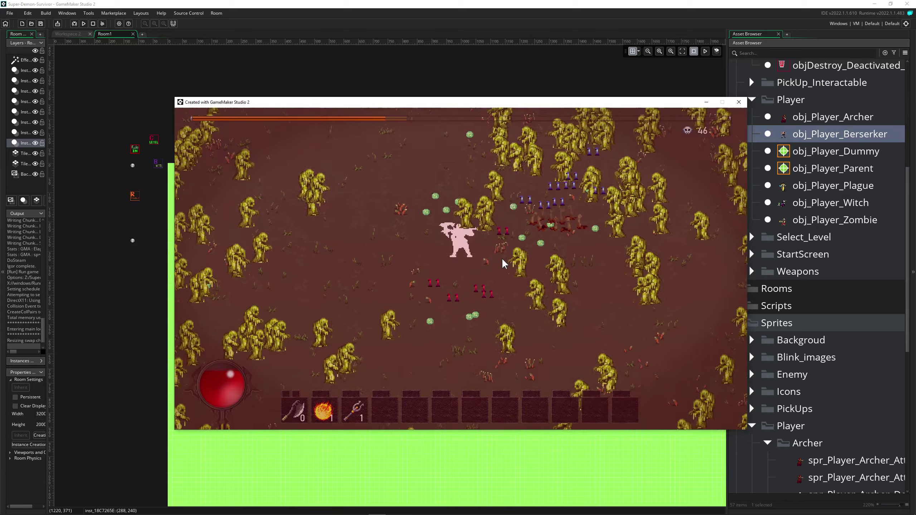
key(a)
key(s)
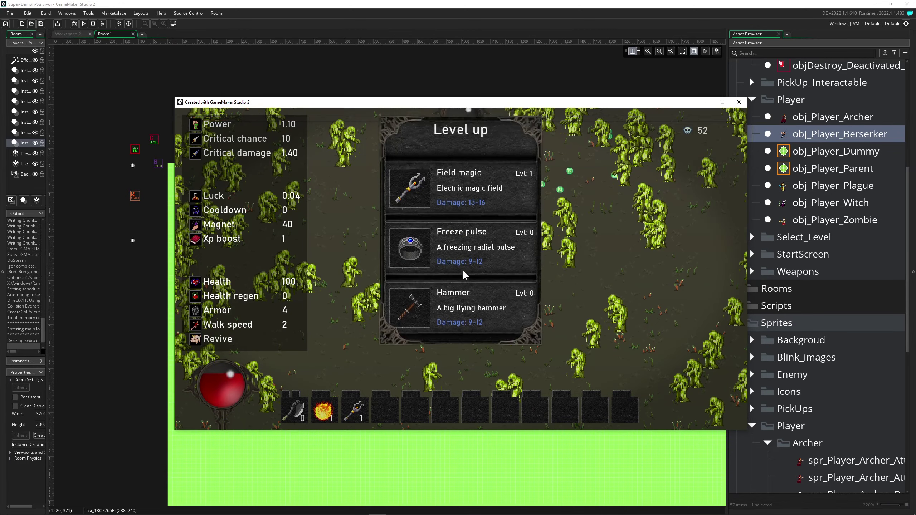
click(400, 294)
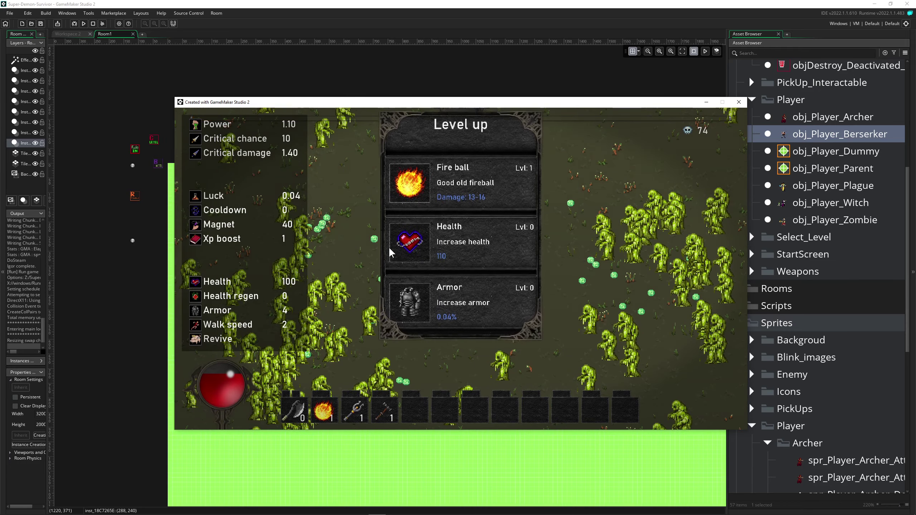
click(372, 307)
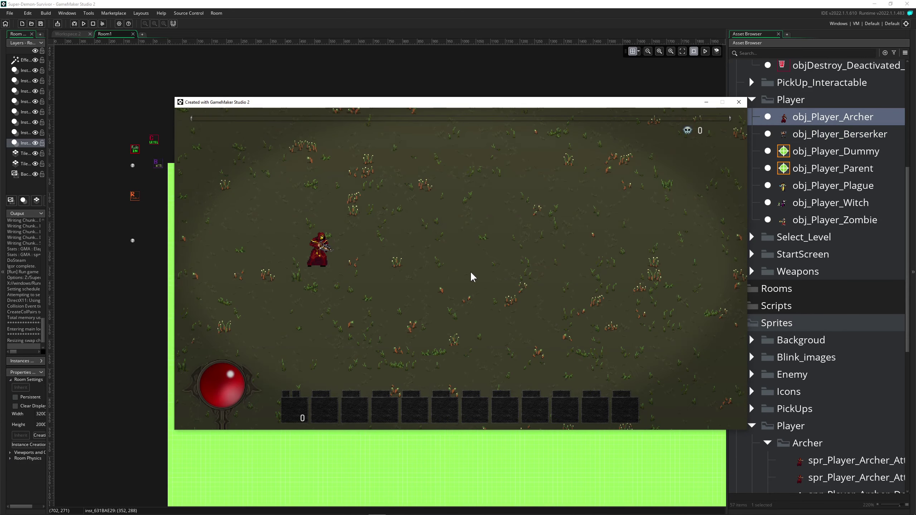
In the new archer test run, walk the archer across the field and shoot arrow volleys at the first green enemies.
key(d)
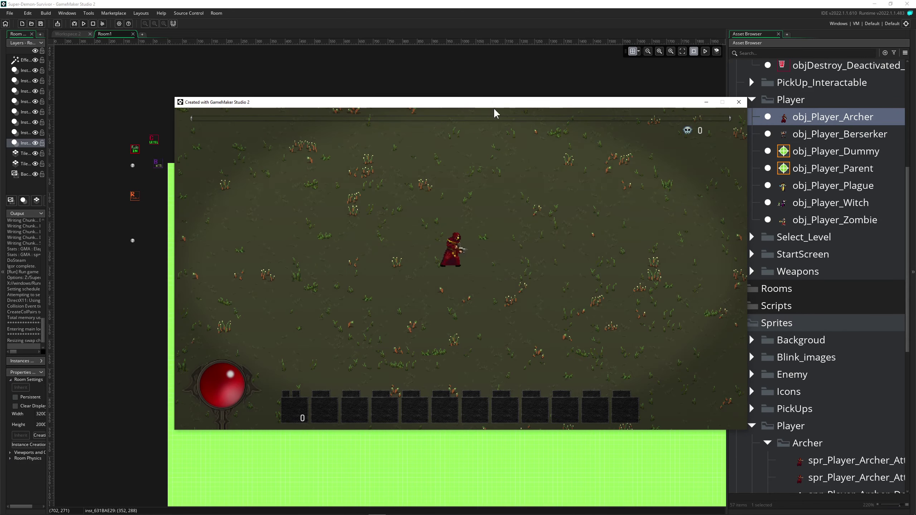
key(d)
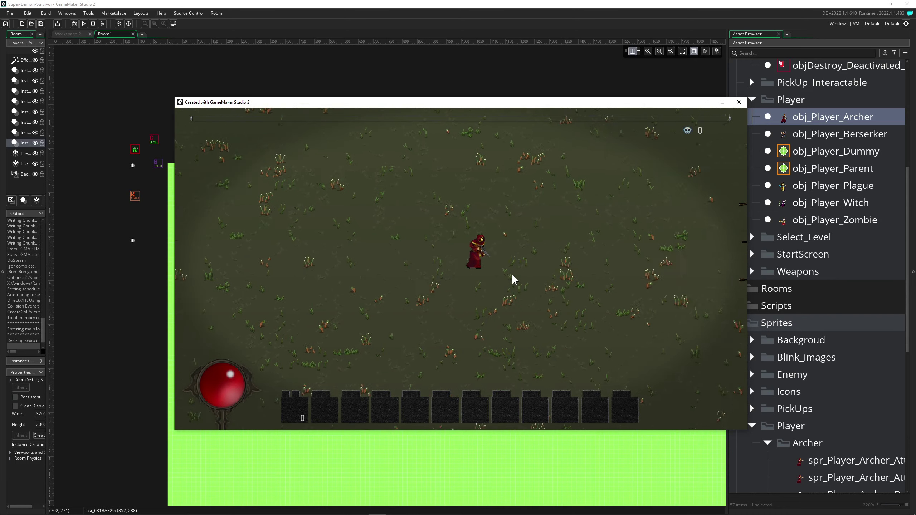
key(s)
key(d)
key(s)
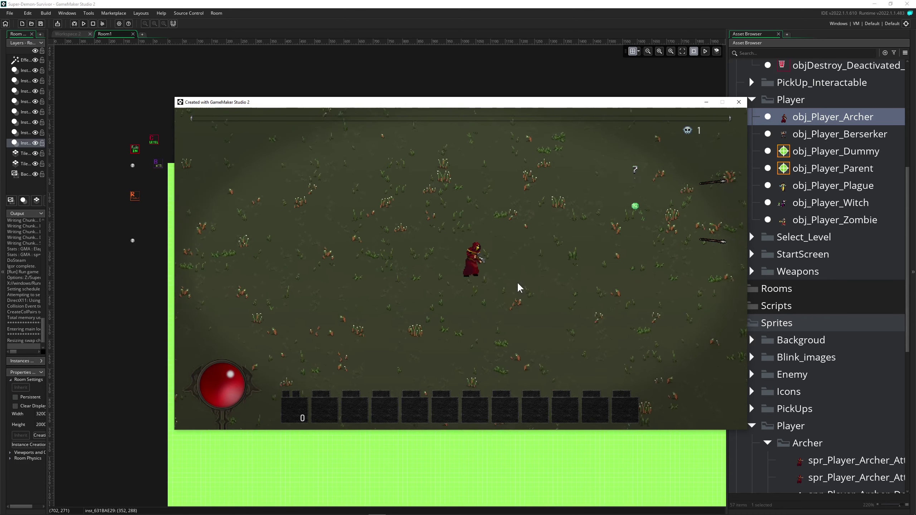
key(w)
key(s)
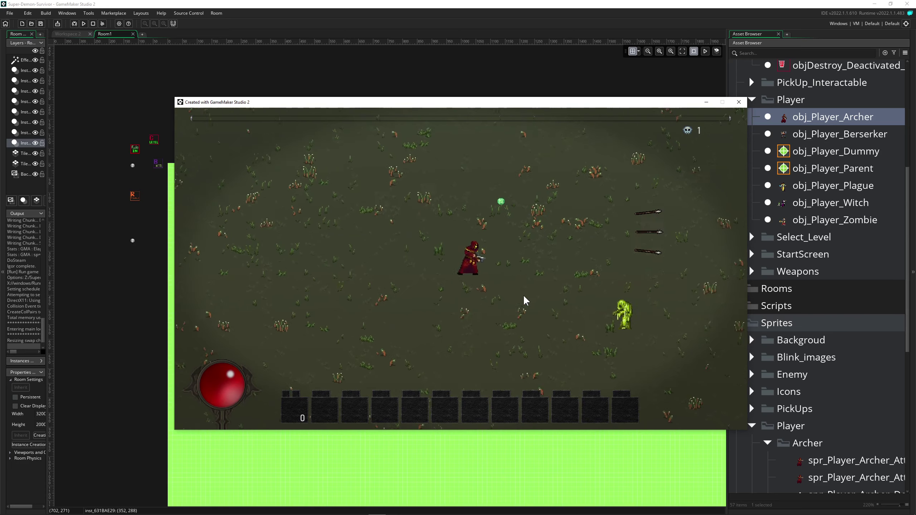
key(d)
key(d)
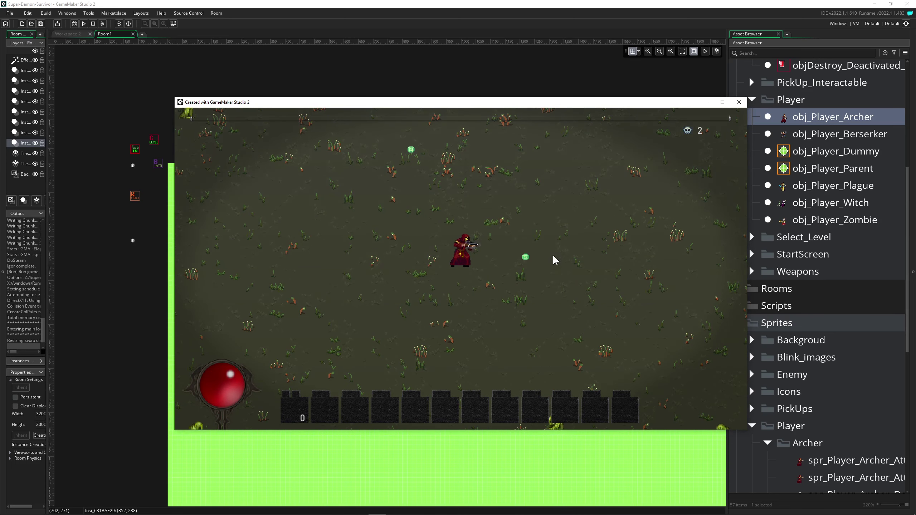
Turn the archer around, move toward the upper-left part of the field, and shoot the approaching enemies there.
key(a)
key(w)
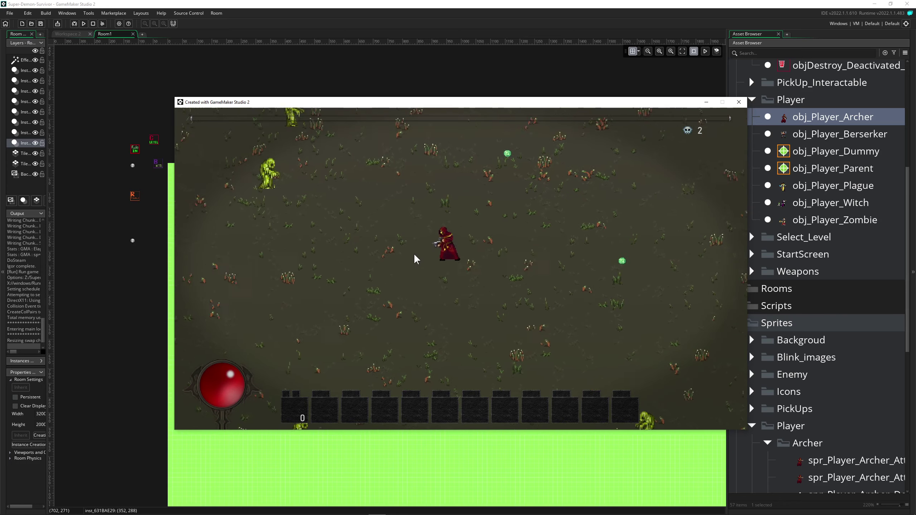
key(a)
key(w)
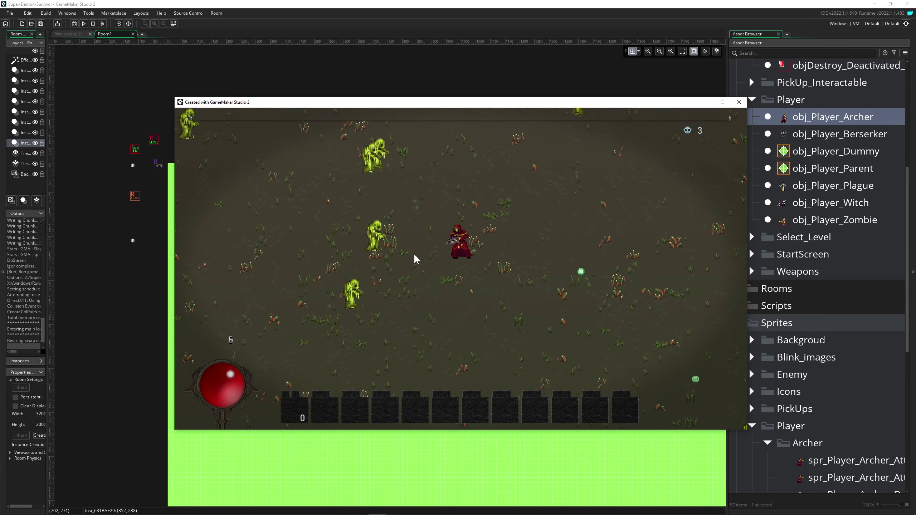
key(w)
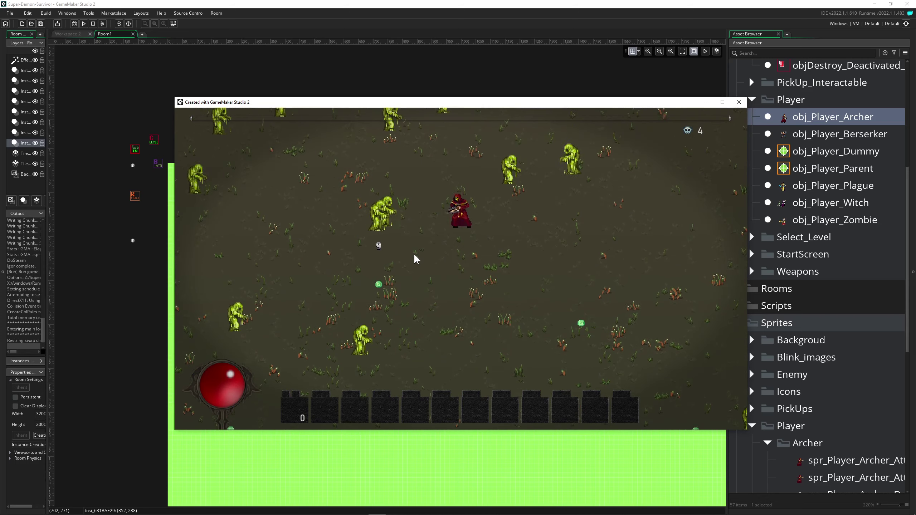
Keep shooting enemies and collecting gems with the archer until level-up, and choose the Walk speed upgrade.
key(a)
key(w)
key(d)
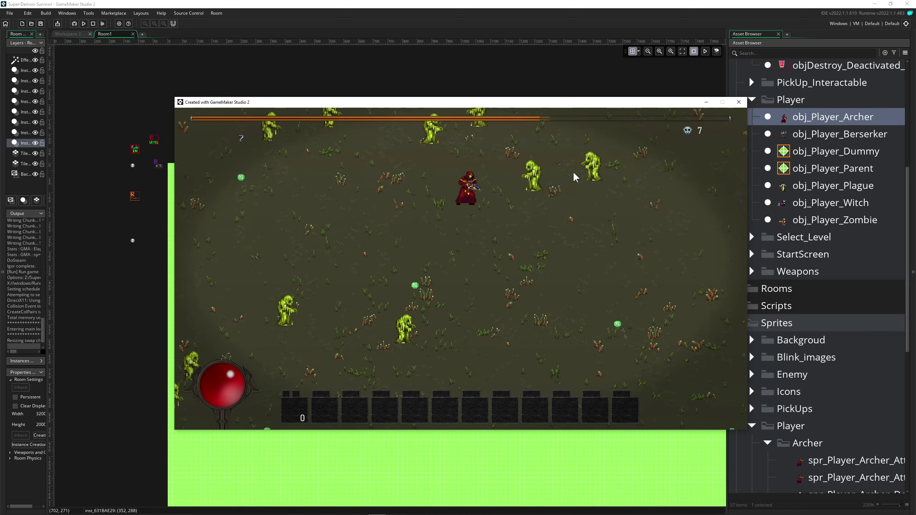
key(d)
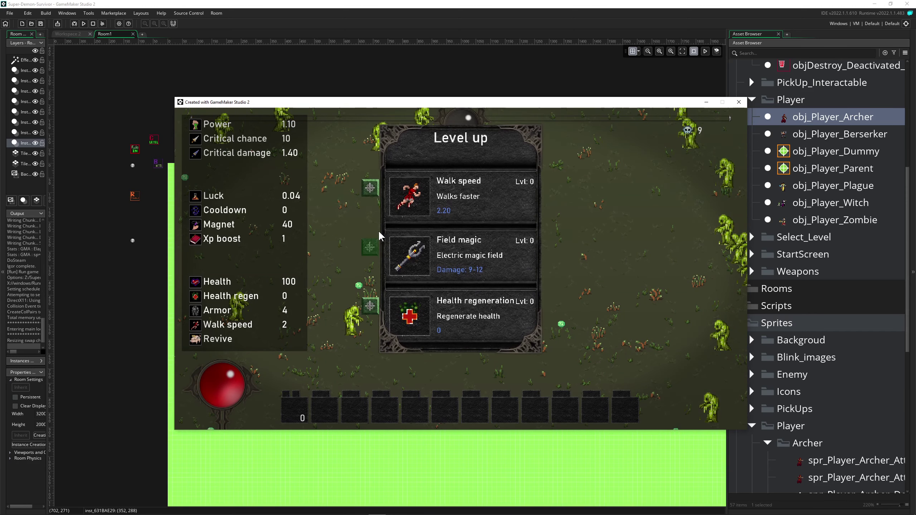
click(370, 188)
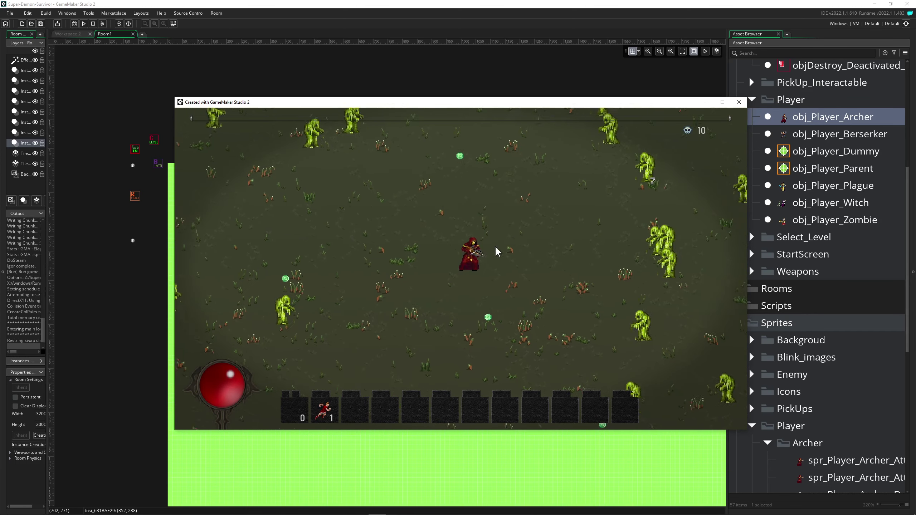
Move the faster archer around the field, shoot the enemies to the right, and collect the dropped green gems.
key(d)
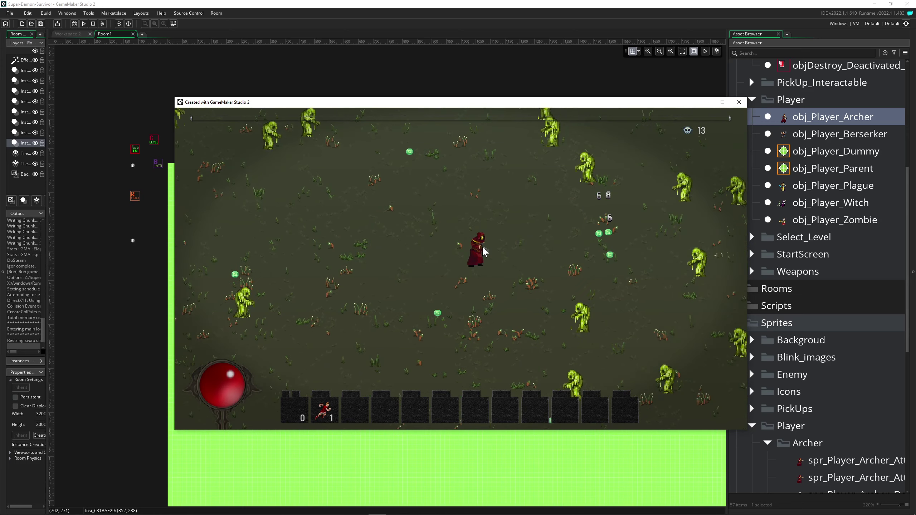
key(a)
key(s)
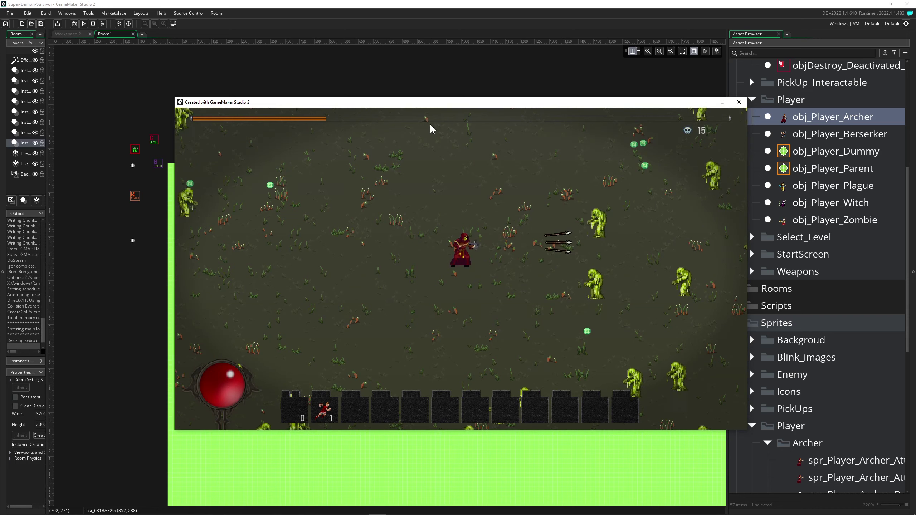
key(w)
key(d)
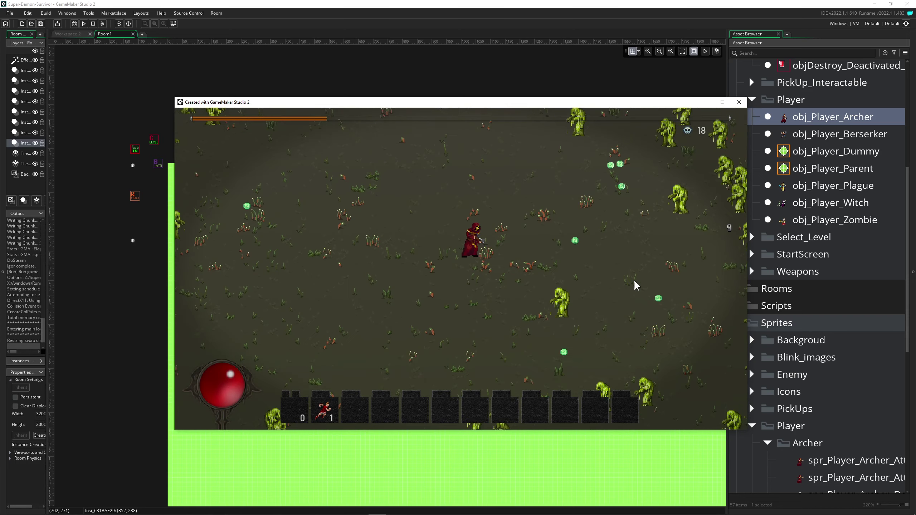
key(w)
key(d)
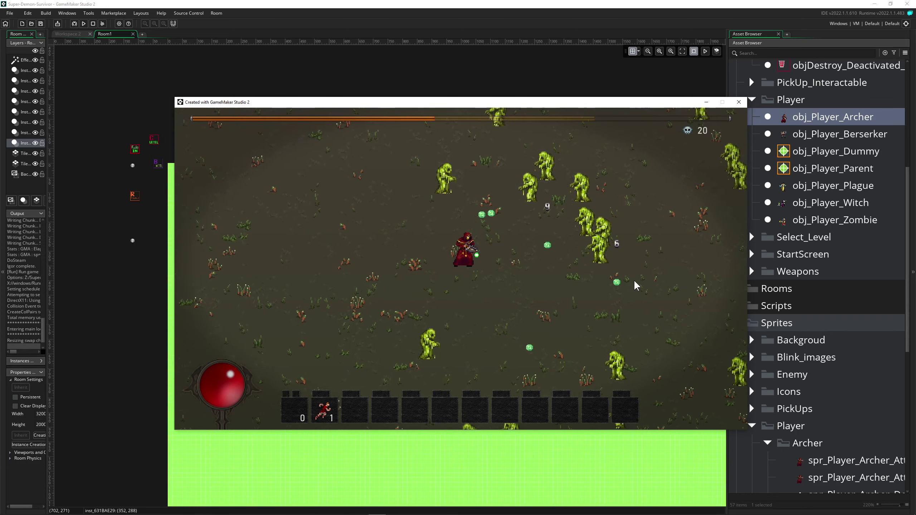
Back the archer away from the growing enemy group while firing arrows at the nearest enemies.
key(a)
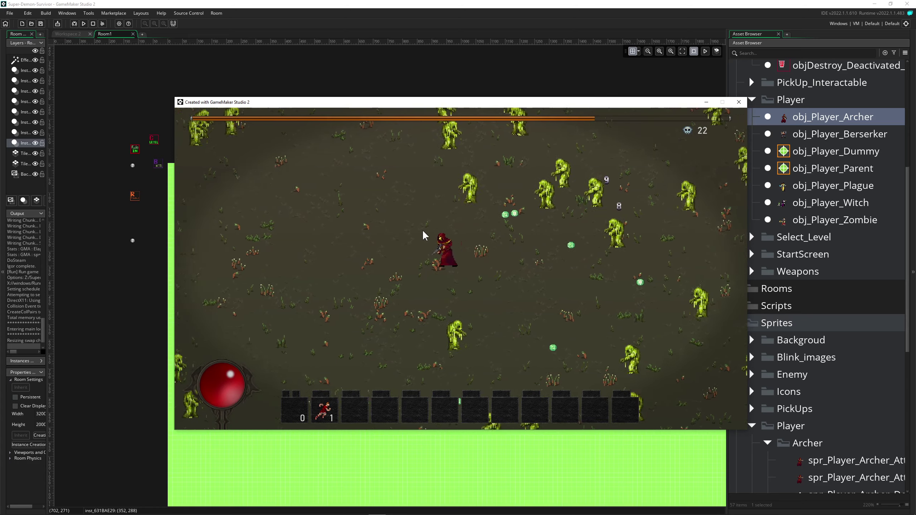
key(w)
key(w)
key(a)
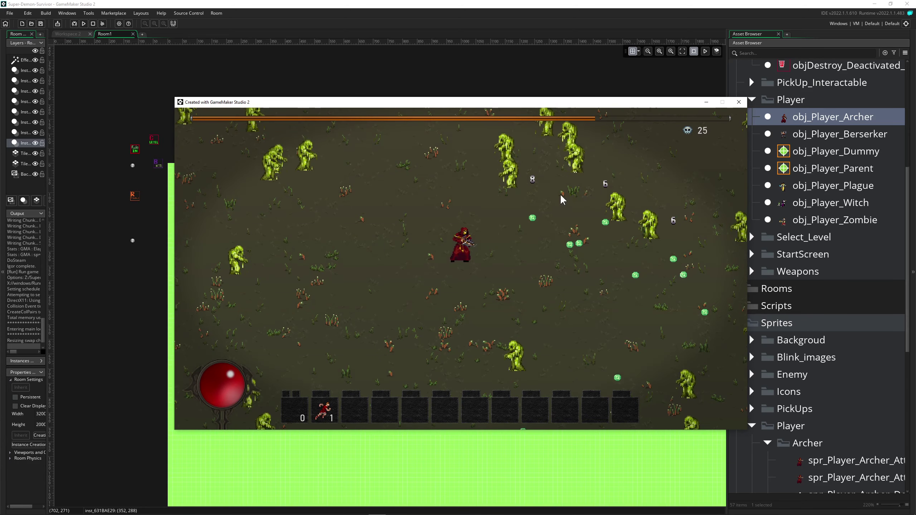
key(s)
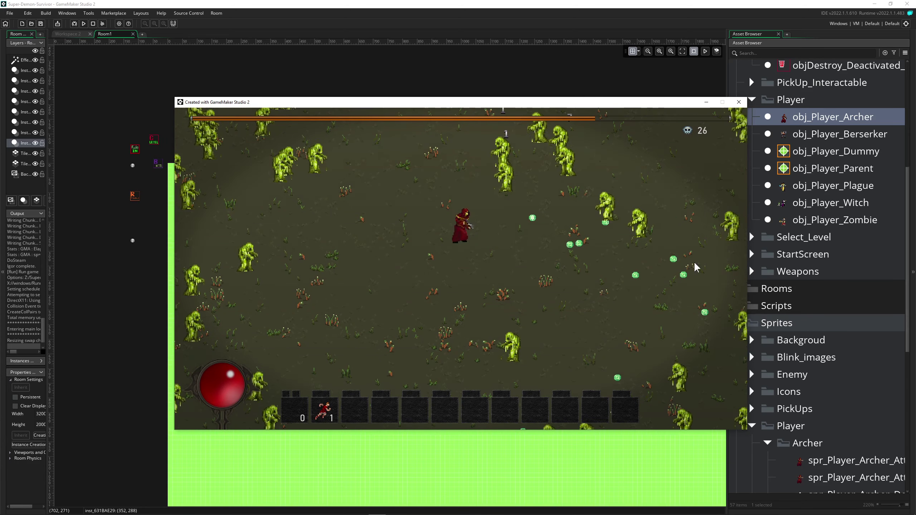
Move the archer toward the dropped gems, collect them until level-up, and choose the Spear weapon.
key(d)
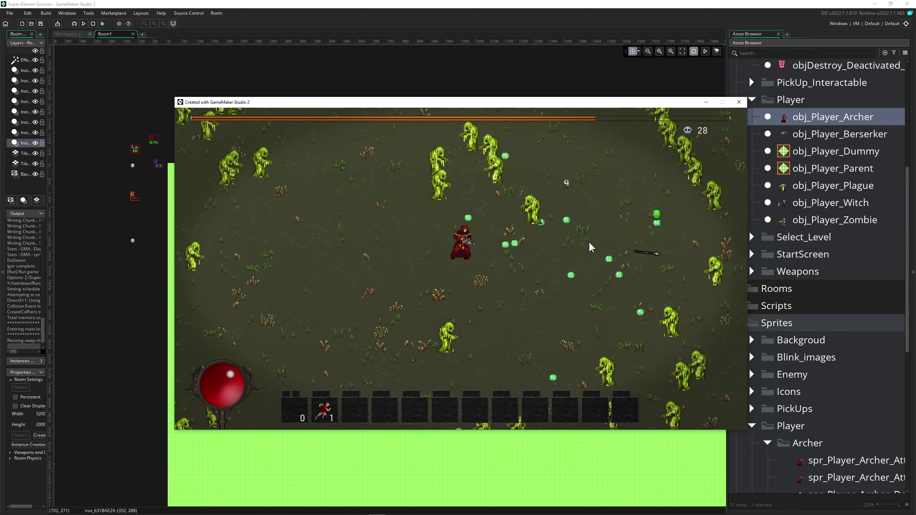
key(s)
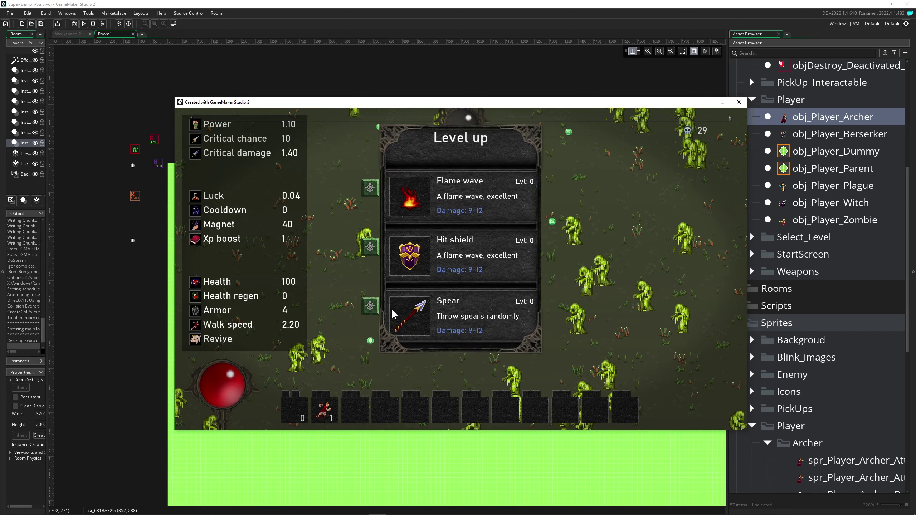
click(391, 308)
Fight with arrows and spears while collecting gems until level-up, and choose the hammer as the next weapon.
key(w)
key(d)
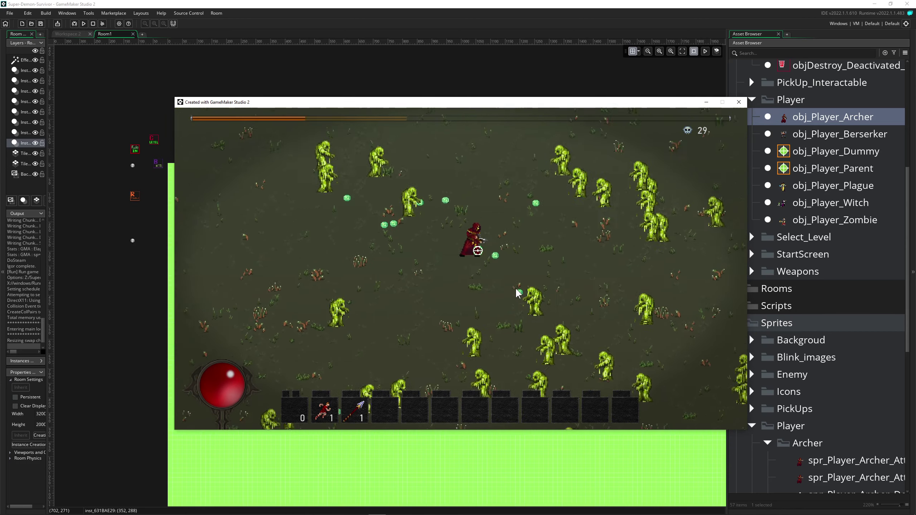
key(d)
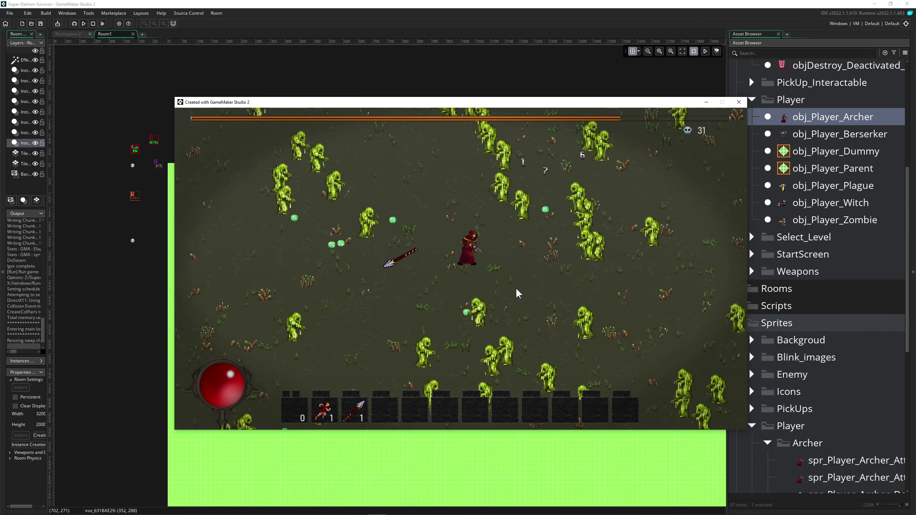
key(a)
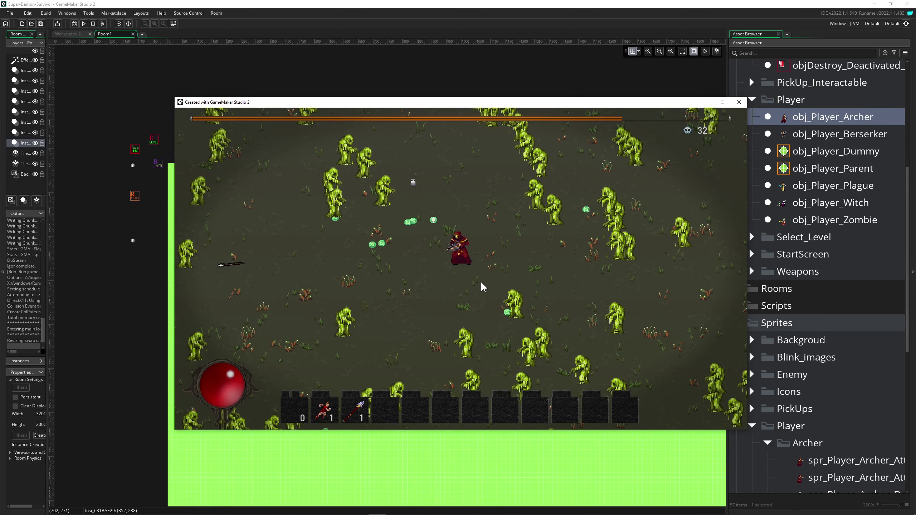
key(a)
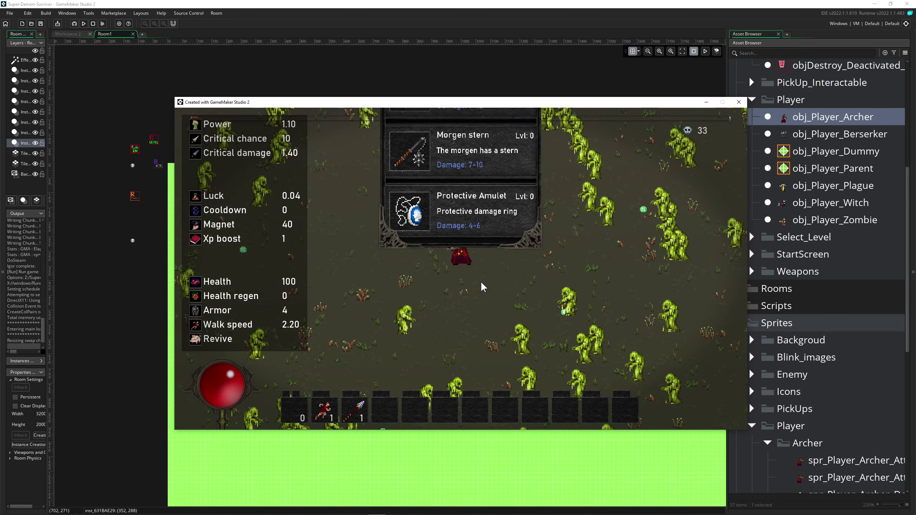
click(375, 185)
Move the archer left and downward through the field, killing nearby enemies with arrows, spears and the hammer.
key(a)
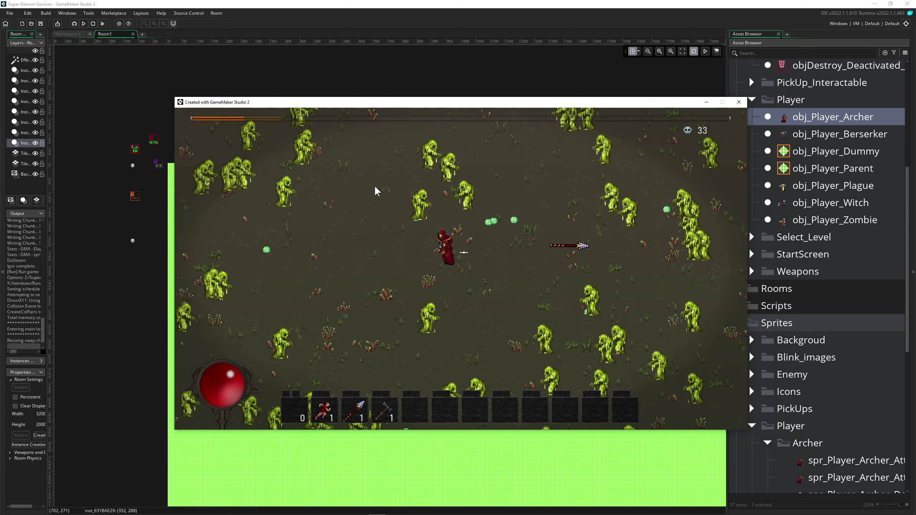
key(a)
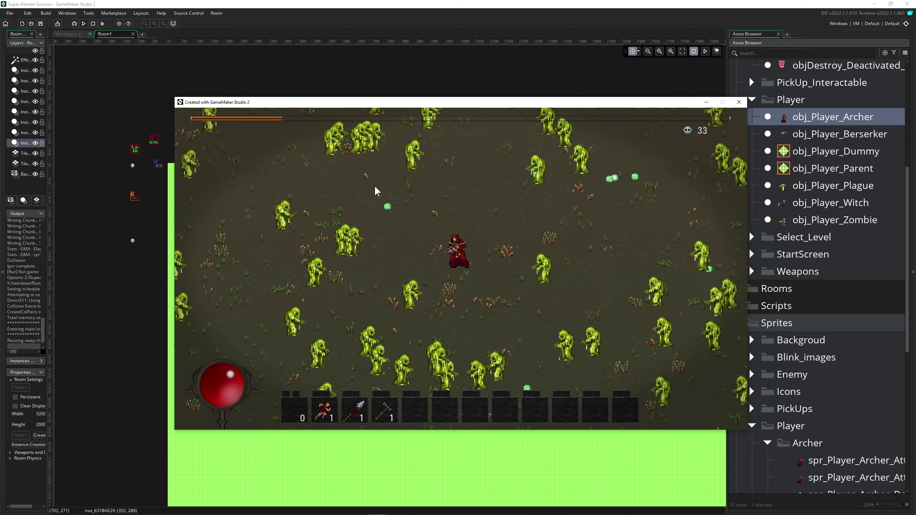
key(a)
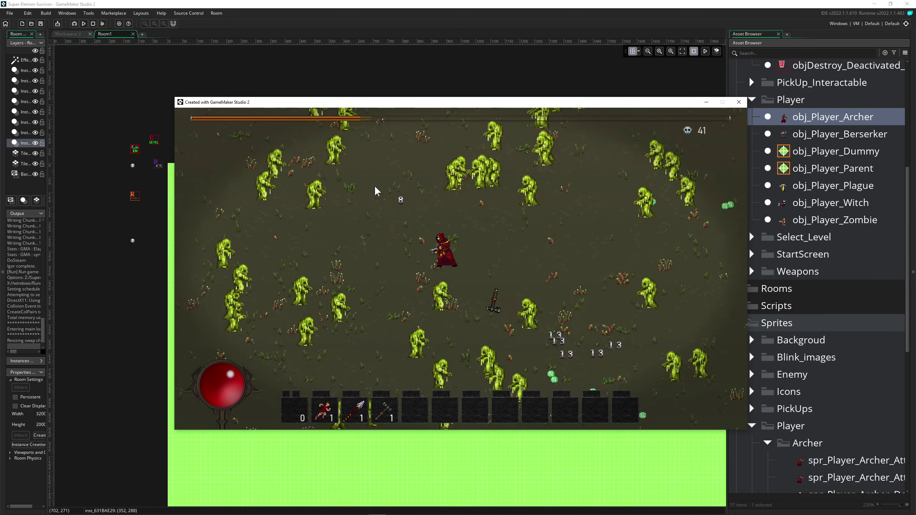
key(s)
key(a)
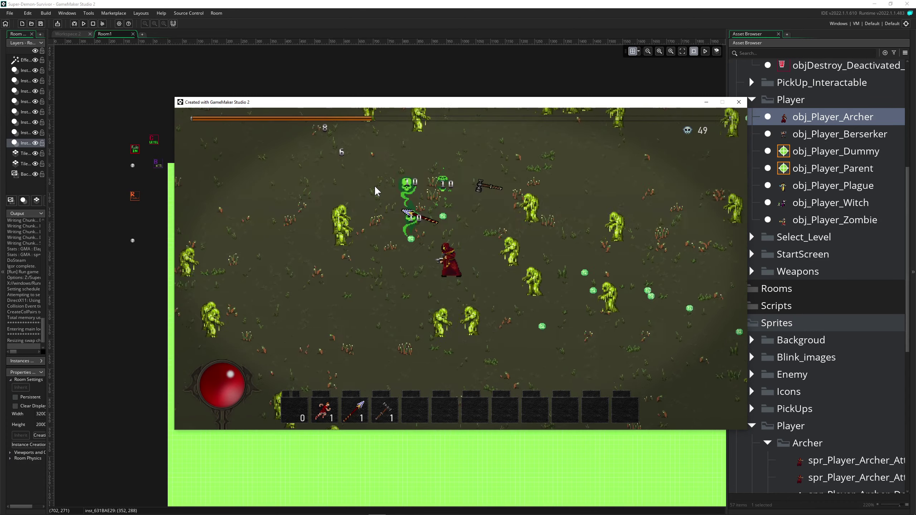
Steer the archer down and back to the right, killing the remaining nearby enemies and collecting gems.
key(d)
key(s)
key(s)
key(d)
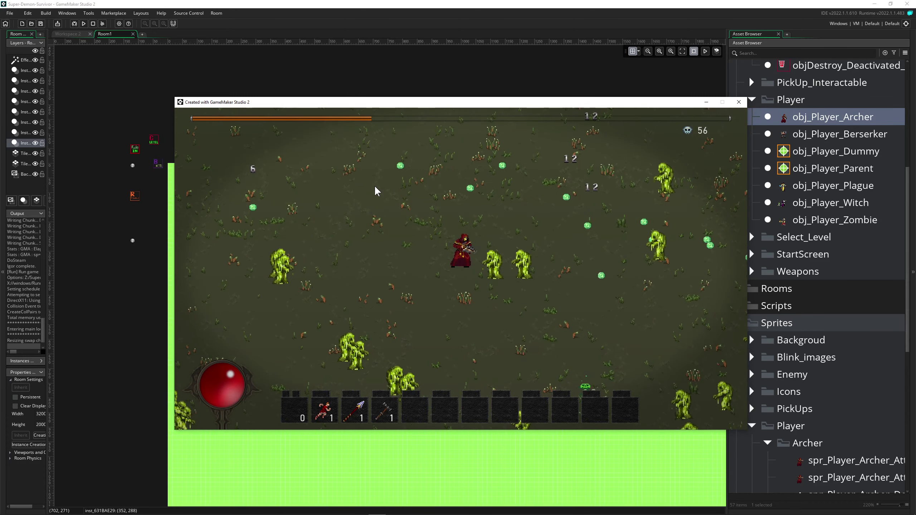
key(d)
key(w)
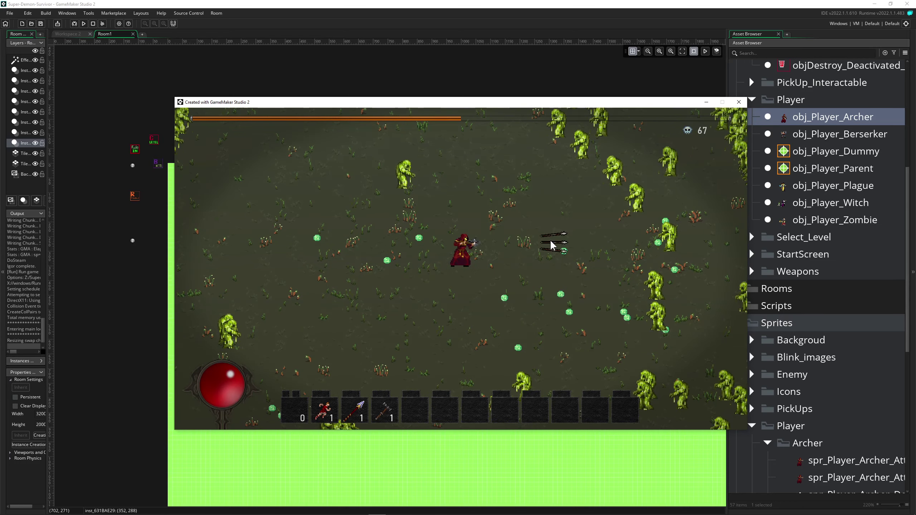
Advance toward the enemies on the right, collect gems until level-up, and choose the Magnet upgrade.
key(w)
key(d)
key(d)
key(s)
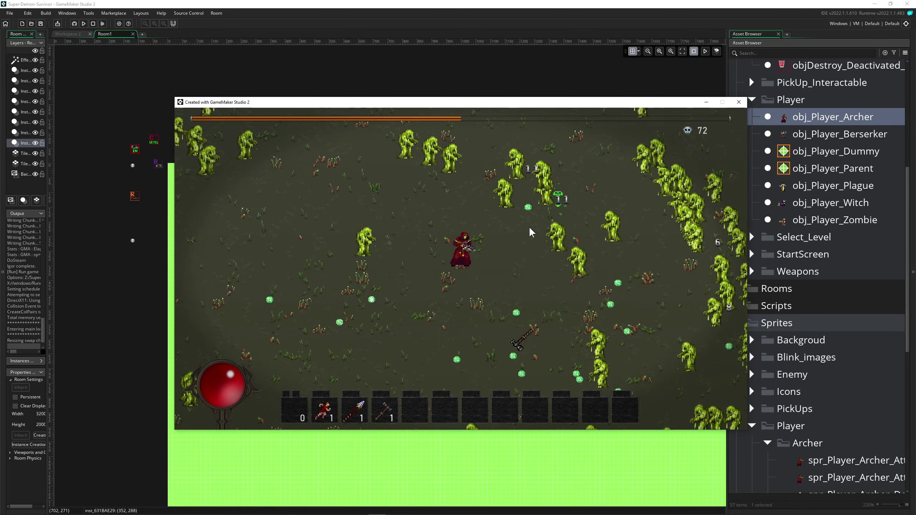
key(d)
key(w)
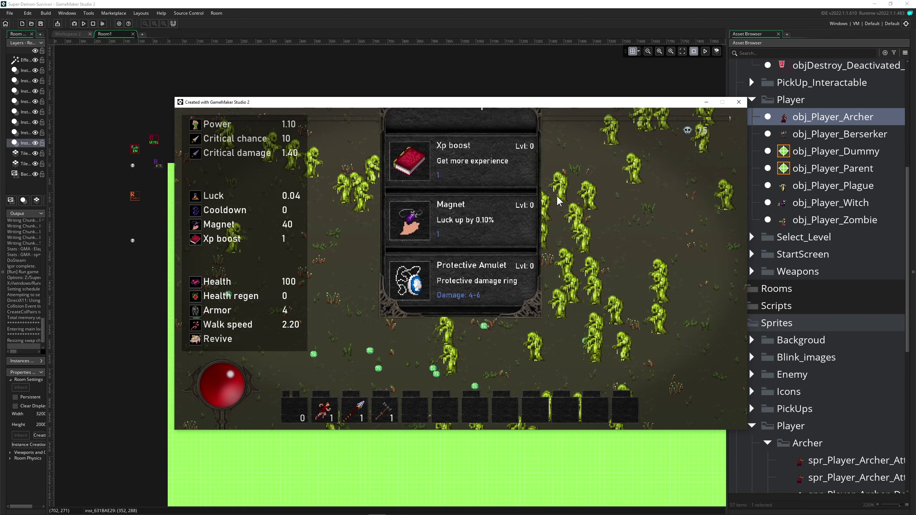
click(368, 248)
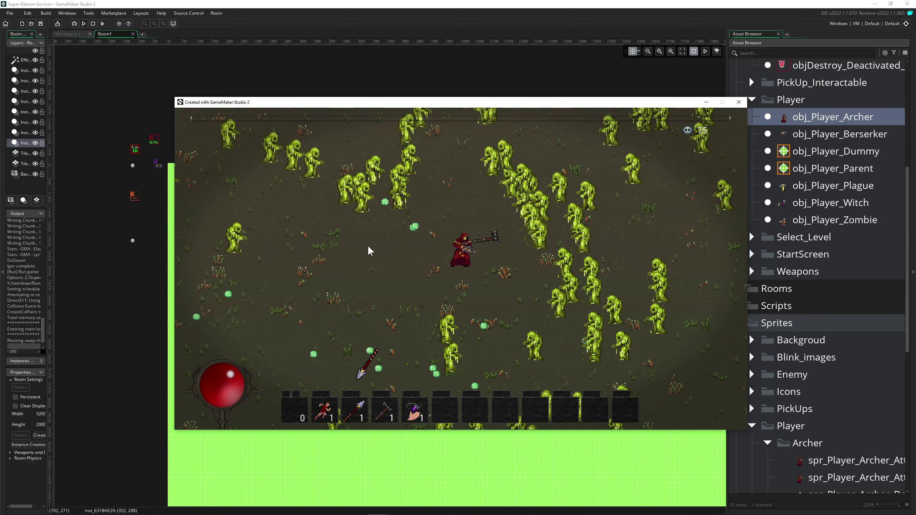
Lead the archer to the lower left to attack enemies and gather gems, and turn back toward the right.
key(a)
key(s)
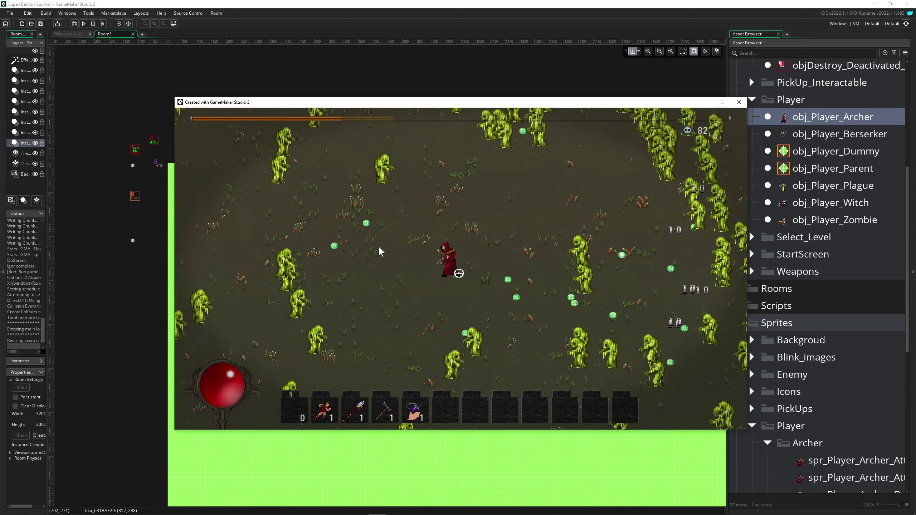
key(a)
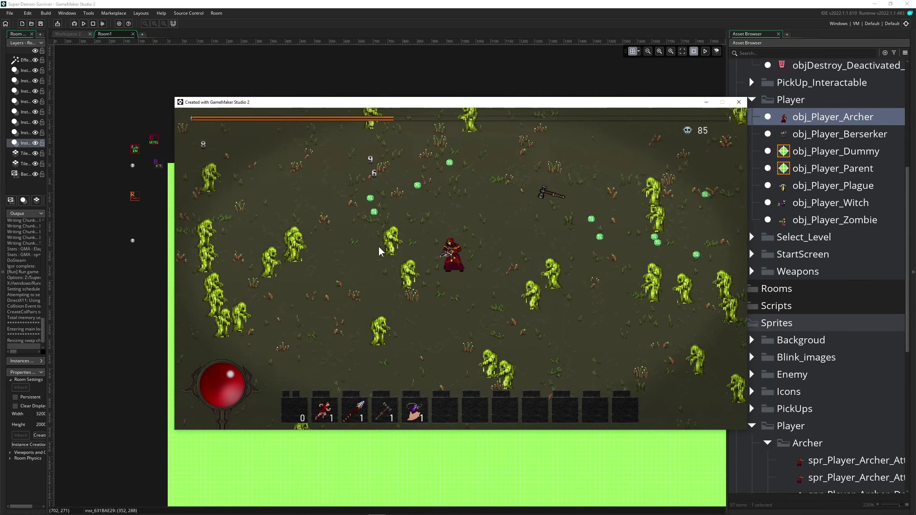
key(w)
key(d)
key(s)
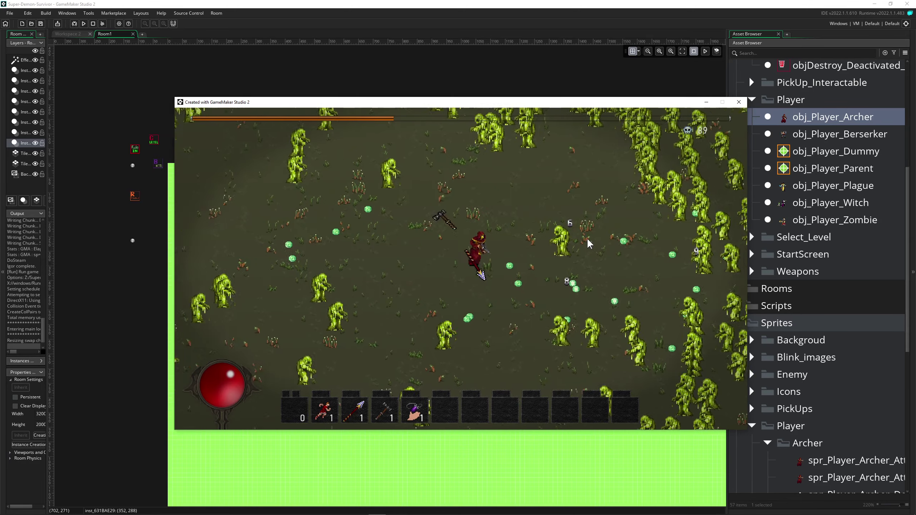
Shoot the dense enemy group on the right, collect its gems until level-up, and choose the Xp boost upgrade.
key(s)
key(d)
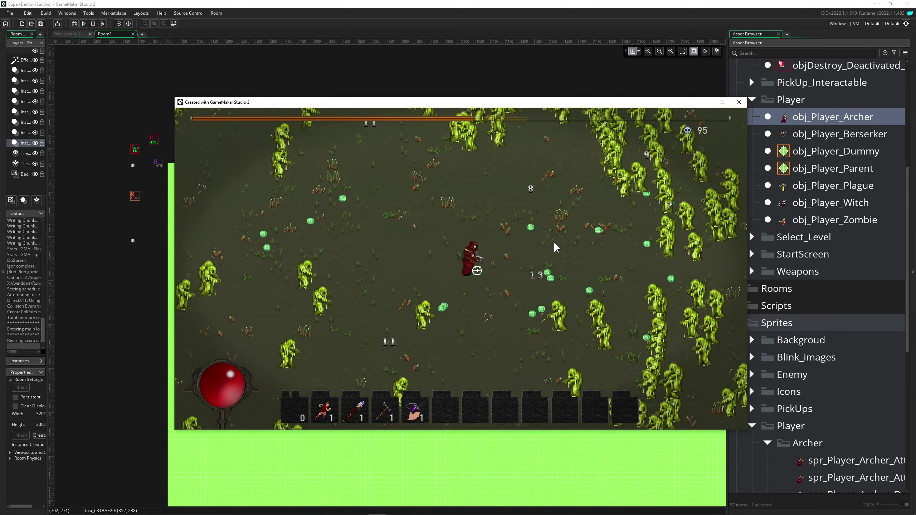
key(s)
key(d)
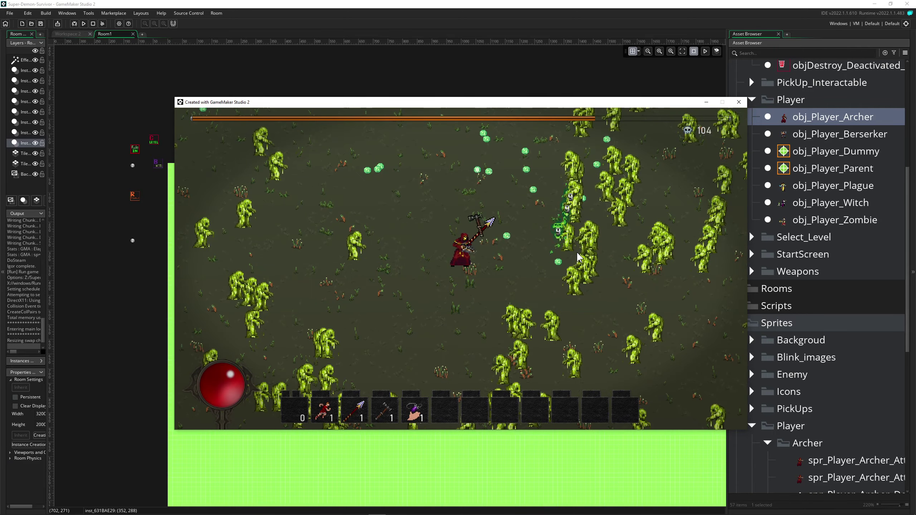
key(w)
key(d)
key(w)
key(d)
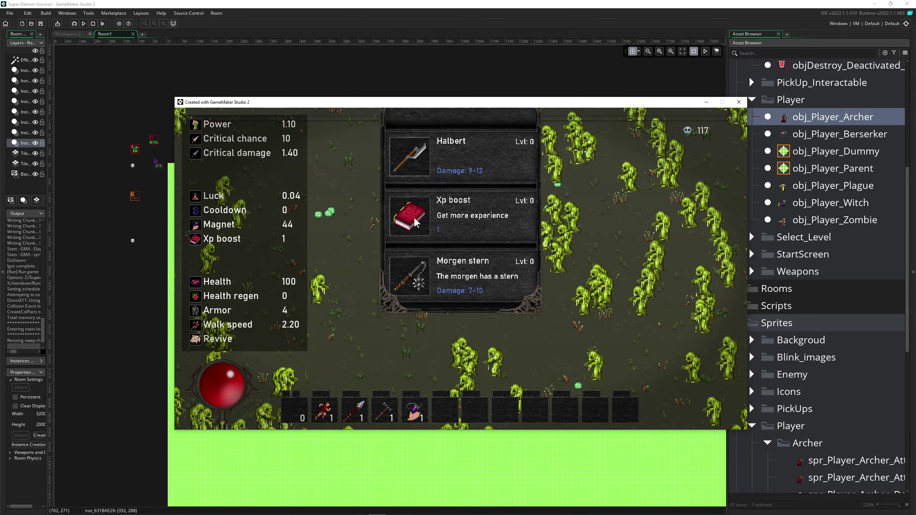
click(372, 250)
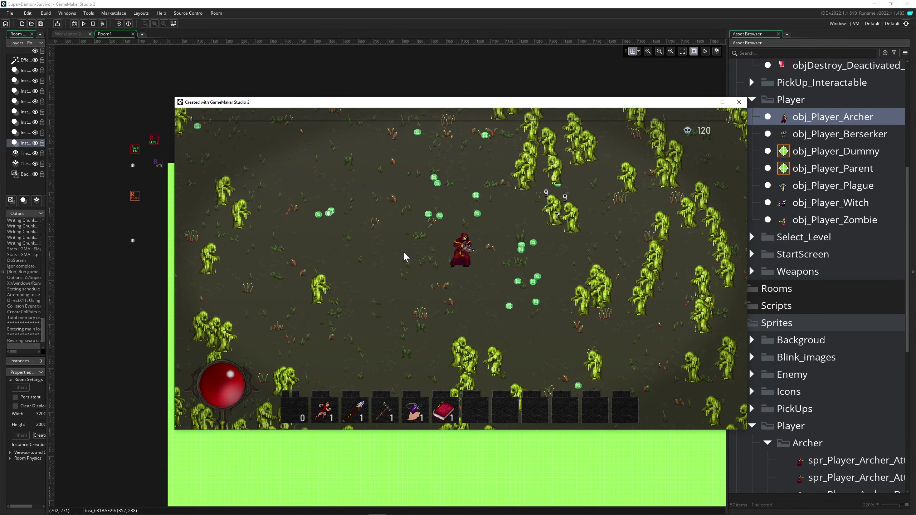
Move the archer up and left, gather gems among the enemies until level-up, and choose the Fat throw weapon.
key(w)
key(a)
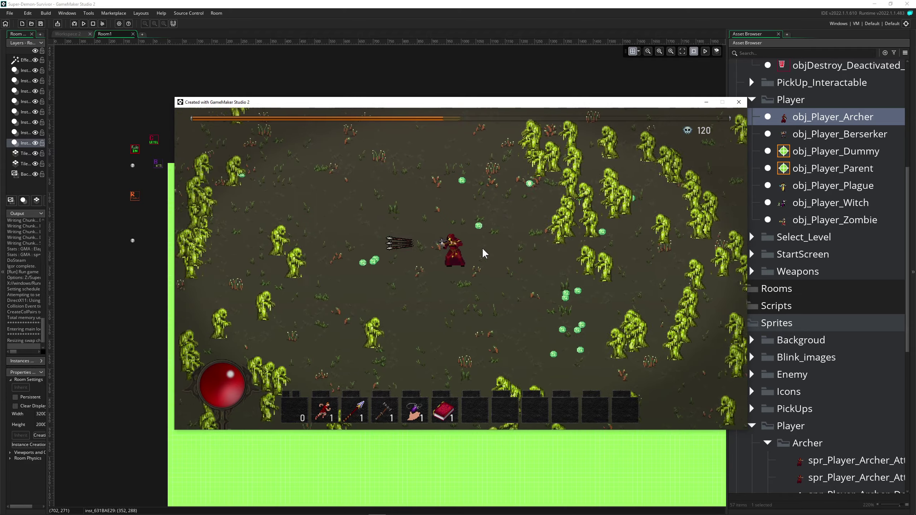
key(a)
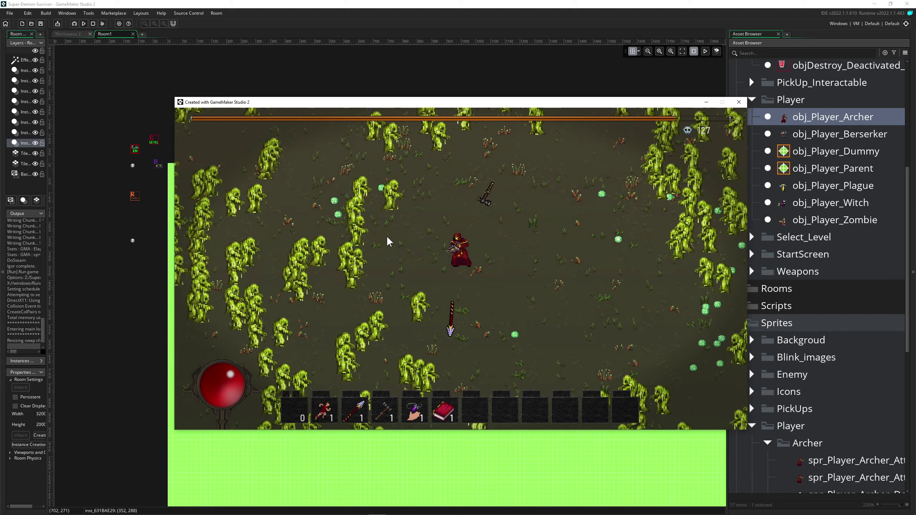
key(a)
key(s)
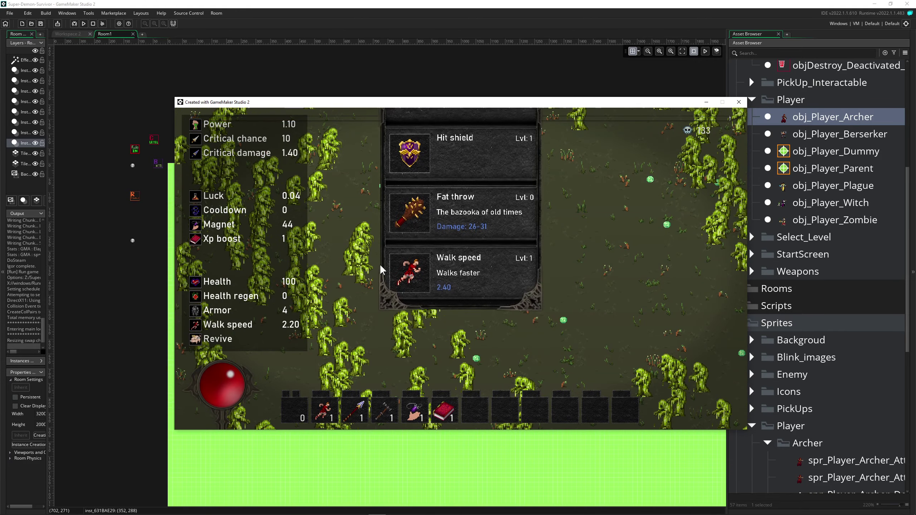
click(374, 246)
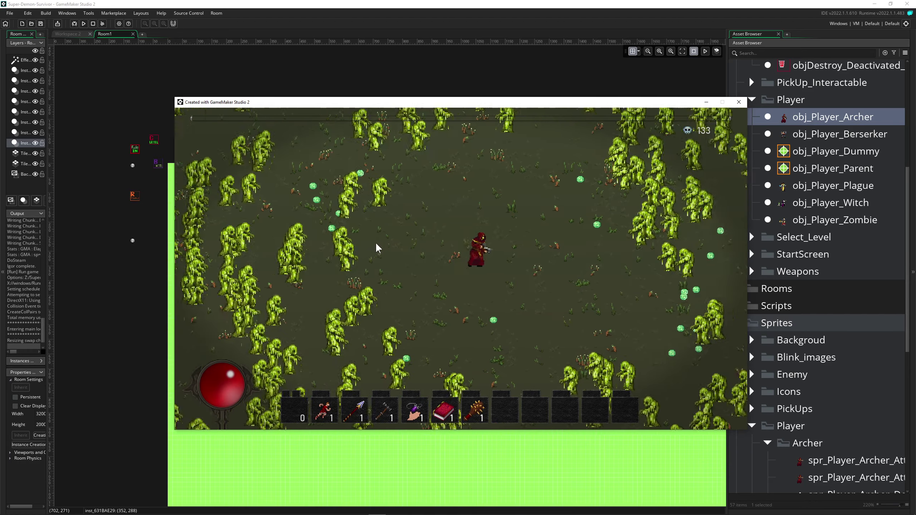
Face the horde on the right and shift up and down while attacking it with all collected weapons.
key(d)
key(w)
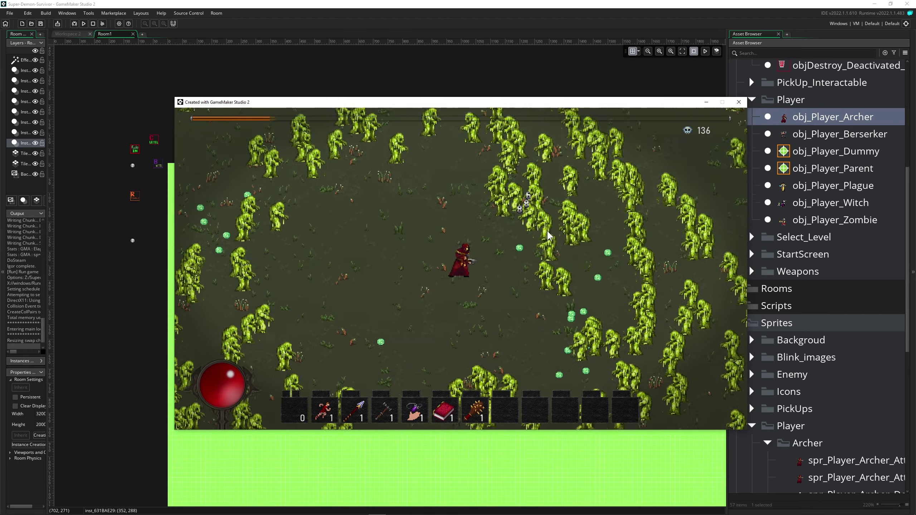
key(s)
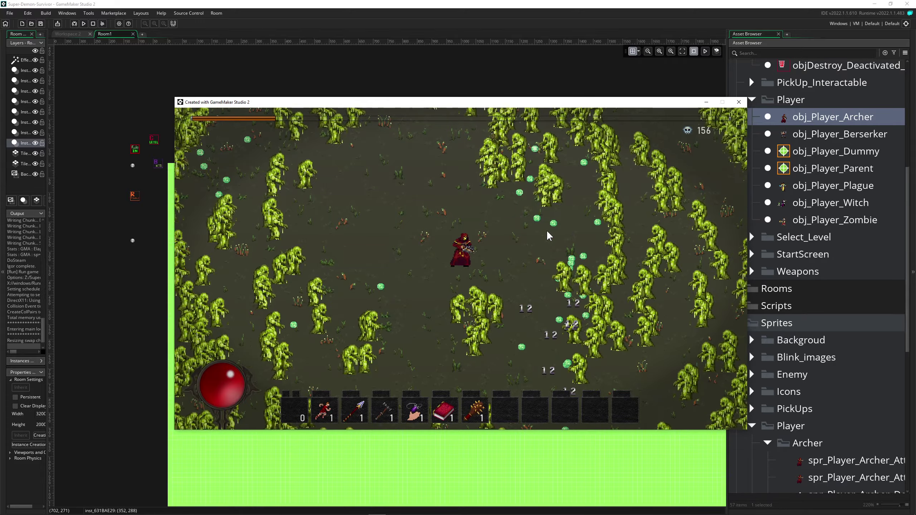
key(w)
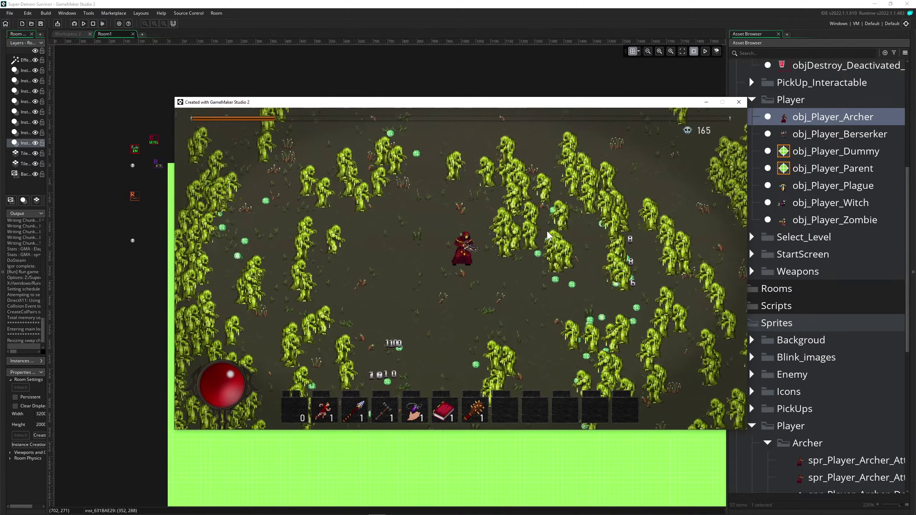
key(s)
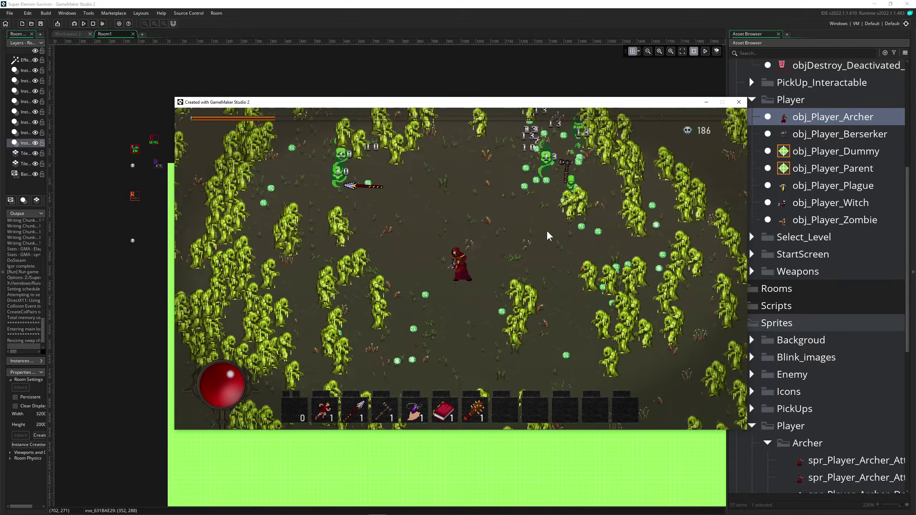
Guide the archer down and right through the gap between the hordes, killing enemies and collecting gems.
key(s)
key(a)
key(d)
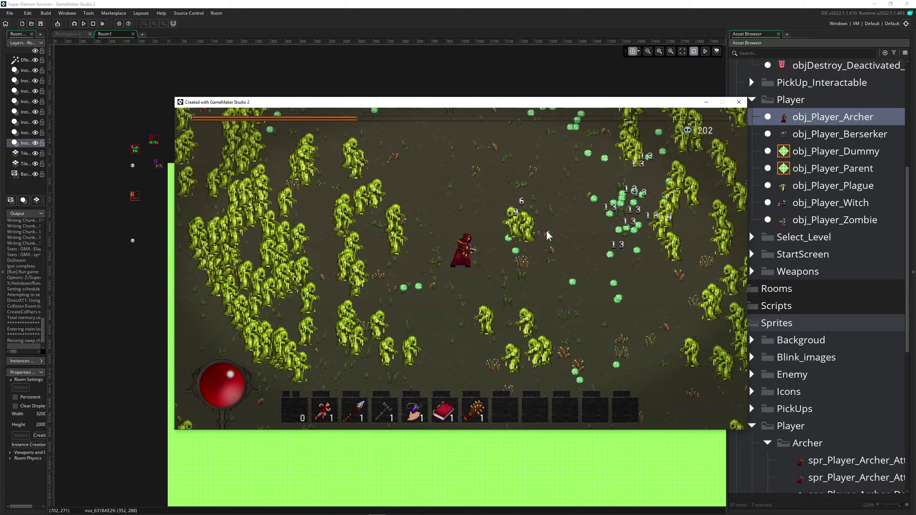
key(d)
key(s)
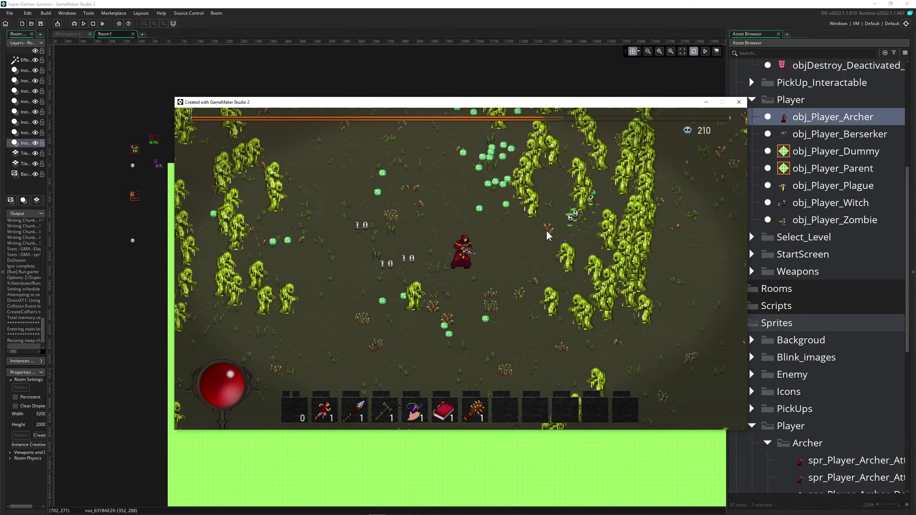
key(s)
key(d)
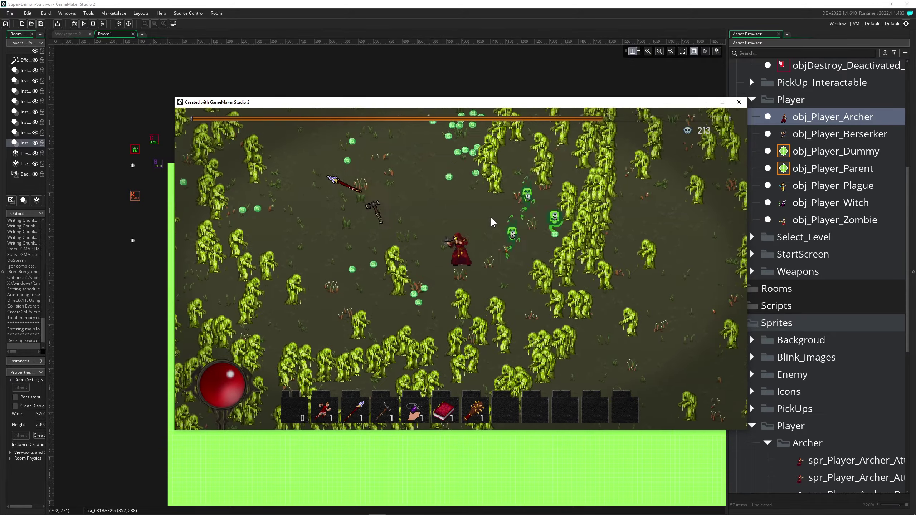
Retreat up and left from the surrounding enemies while attacking them and picking up nearby gems.
key(w)
key(a)
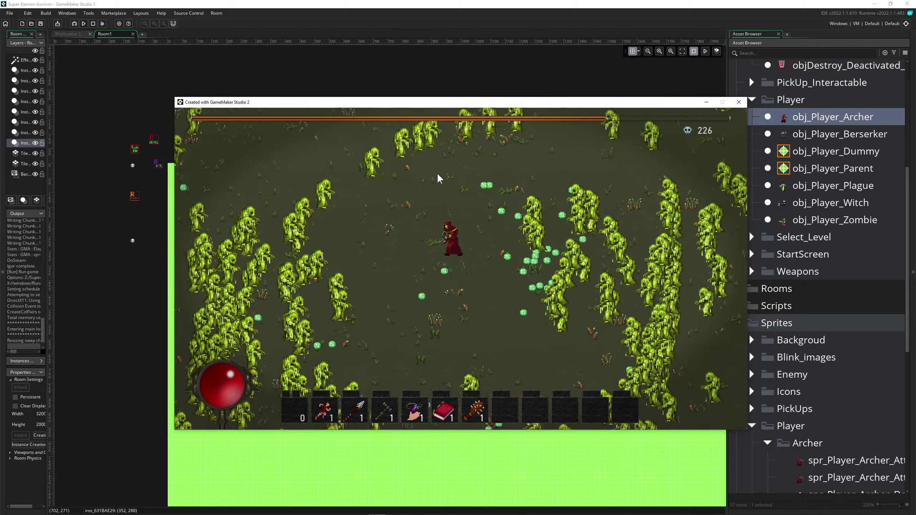
key(a)
key(w)
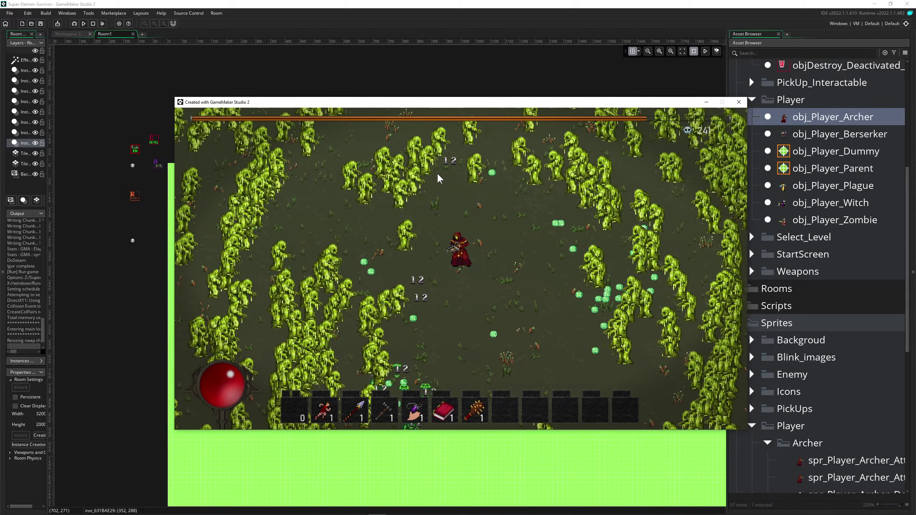
Move the archer right and briefly display the frame rate and instance count overlay, hiding it again.
key(d)
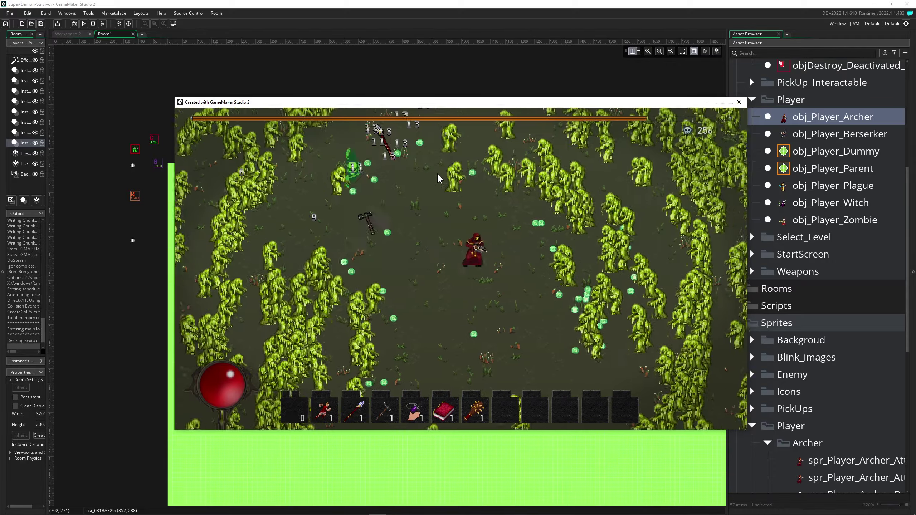
key(d)
key(F1)
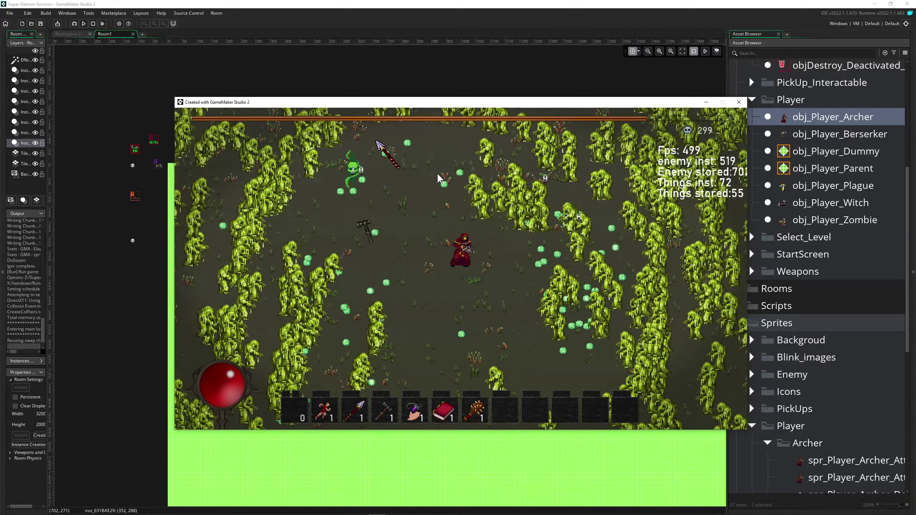
key(F1)
Move the archer left to gather gems until level-up, and choose the Field magic weapon.
key(a)
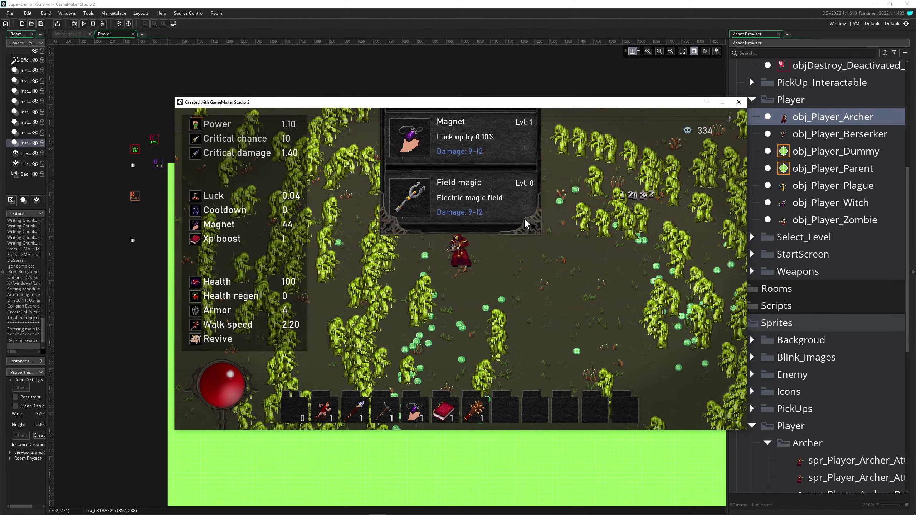
click(376, 310)
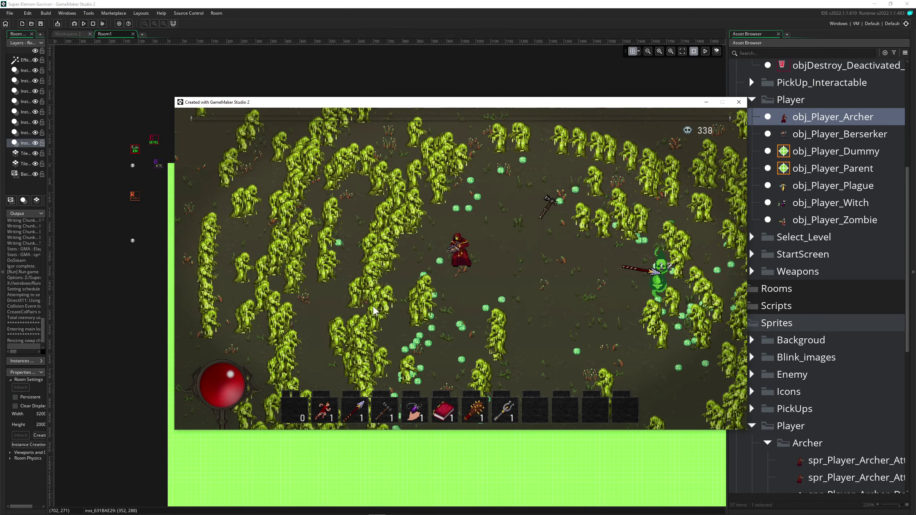
Steer the archer right and then down and left through the open ground between the hordes while attacking.
key(d)
key(s)
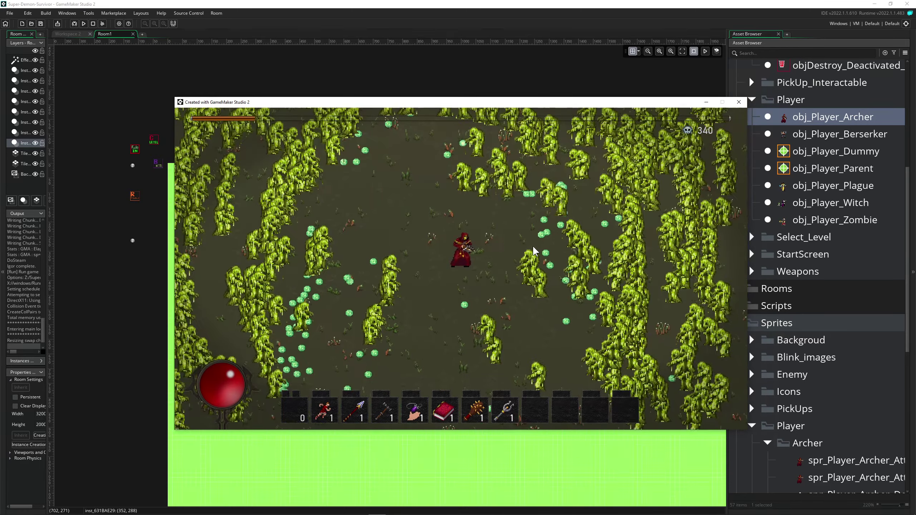
key(a)
key(s)
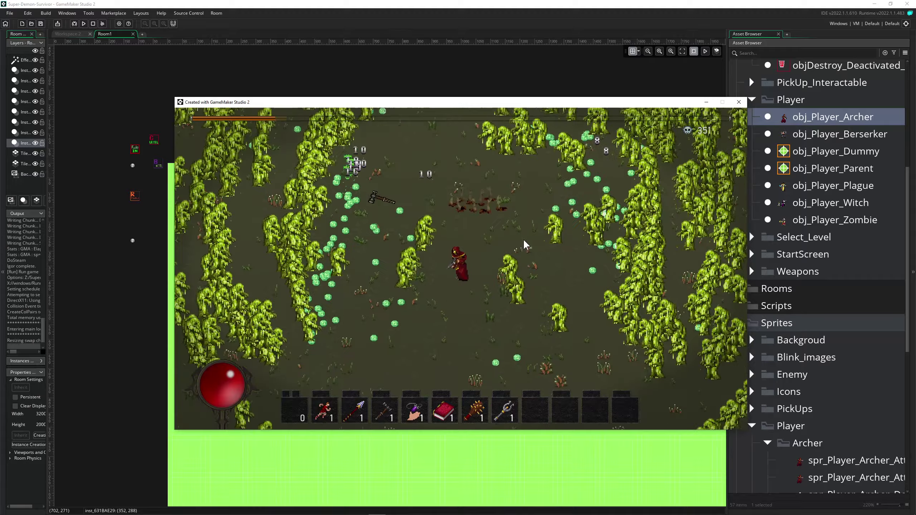
key(a)
key(s)
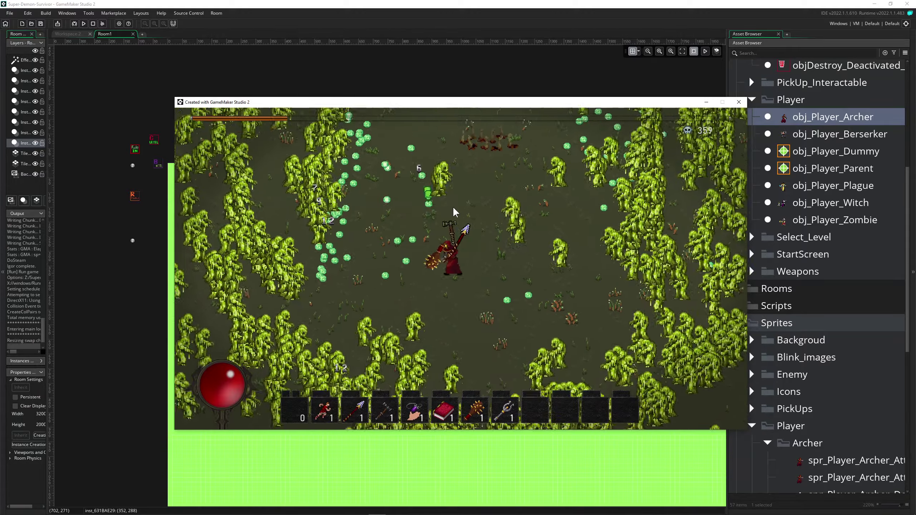
Turn back from the enemies below and zigzag upward, aiming the weapons at the hordes on both sides.
key(d)
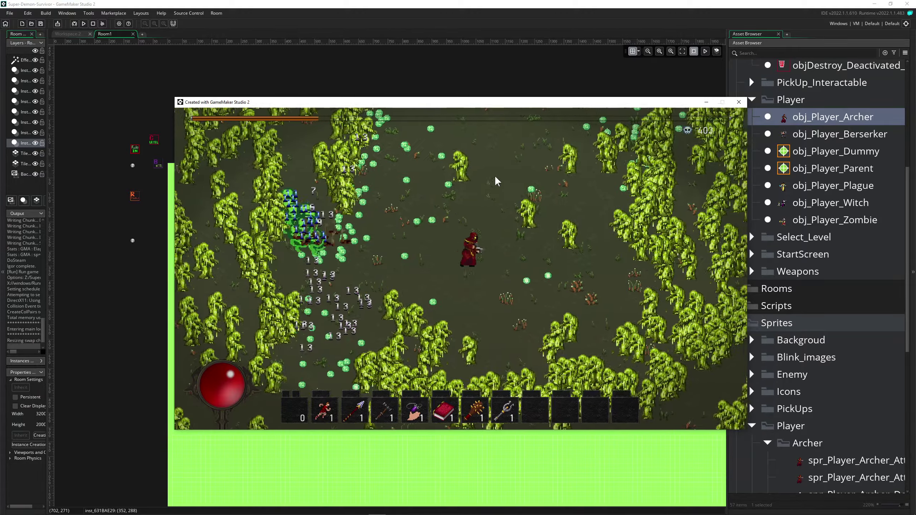
key(w)
key(a)
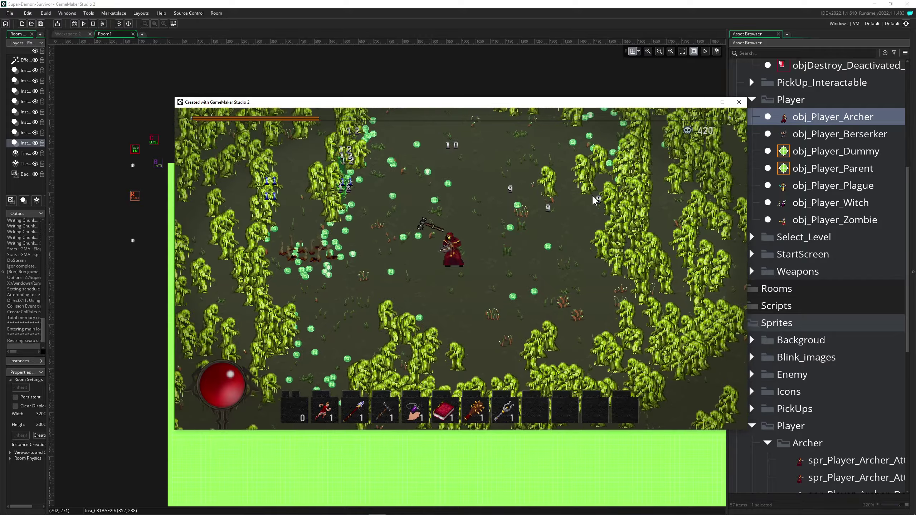
key(w)
key(d)
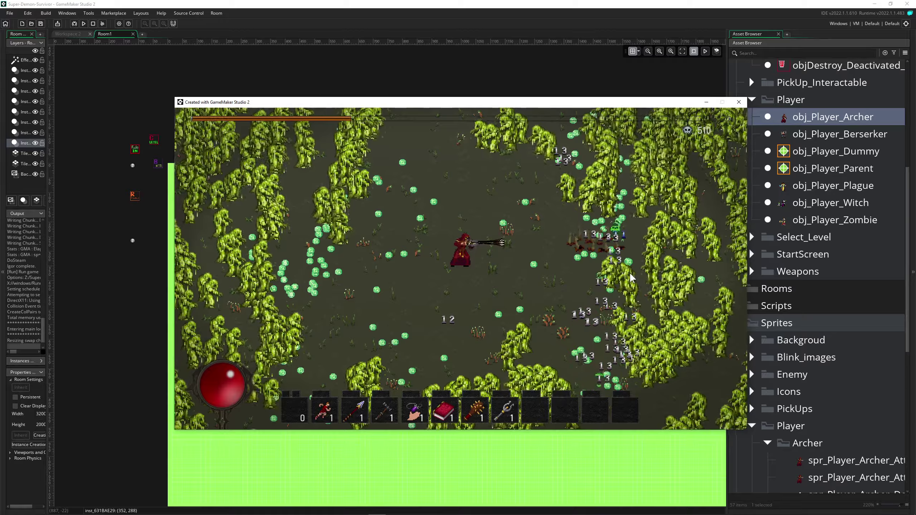
Approach the horde on the right, attack it with all weapons, and back off left to avoid contact.
key(d)
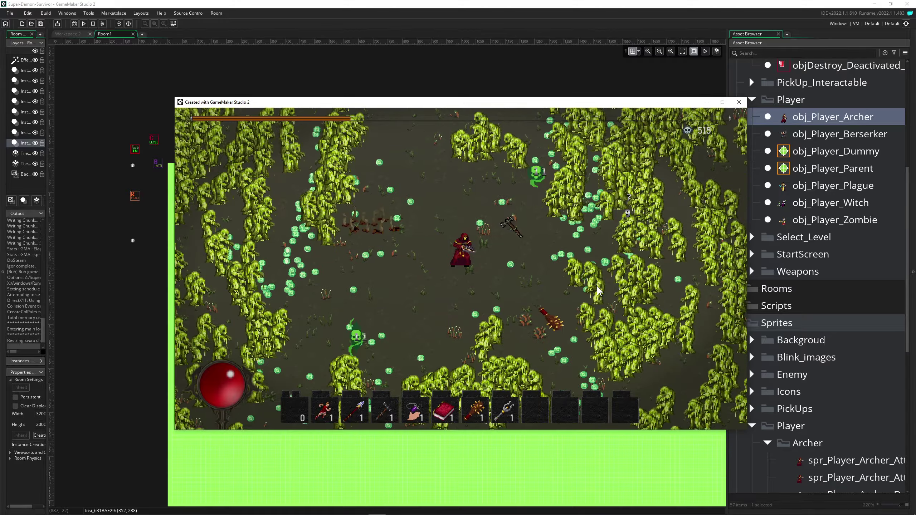
key(w)
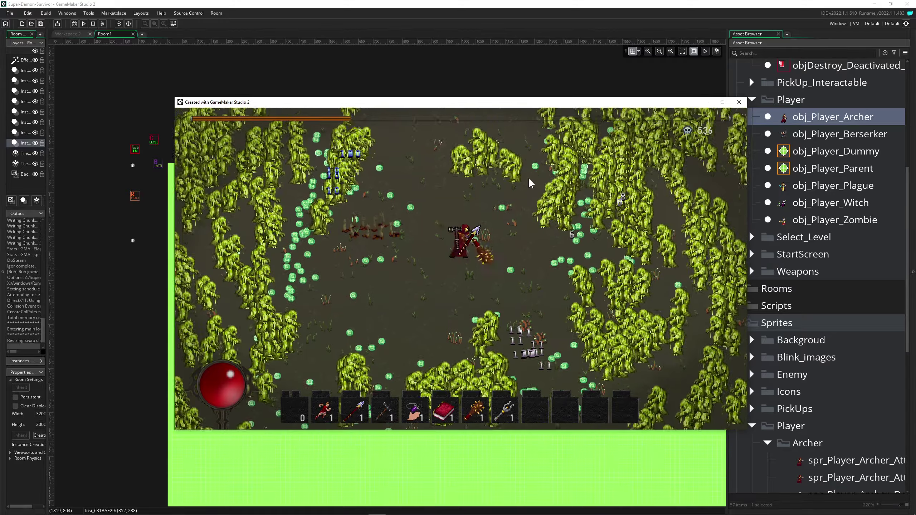
key(d)
key(s)
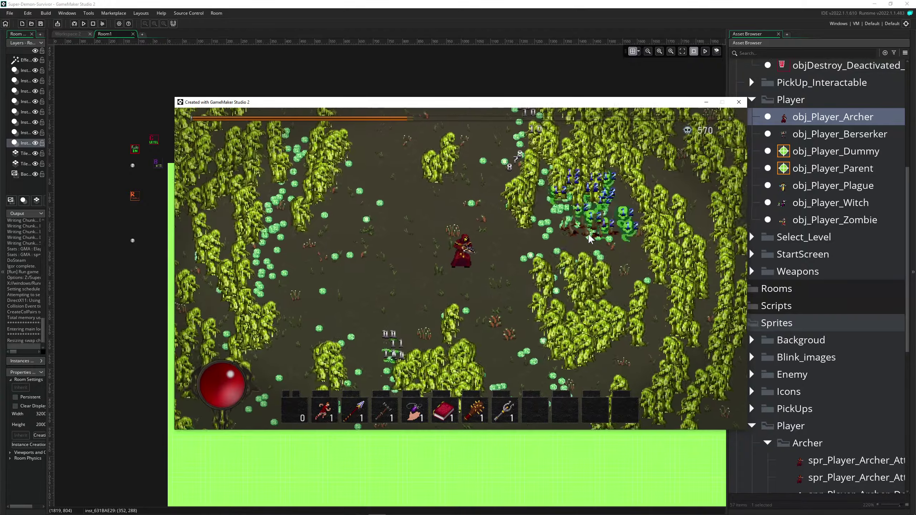
key(a)
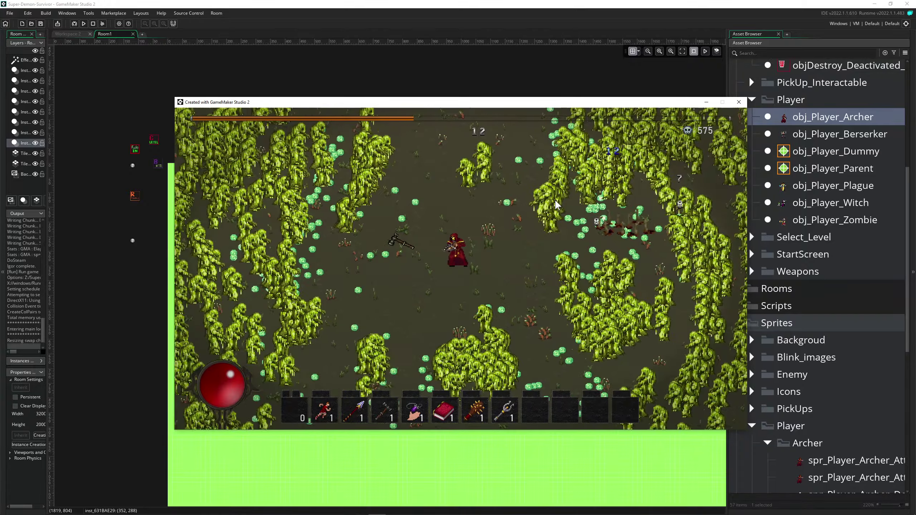
Run the archer up and left out of the closing hordes until level-up, and choose the Power upgrade.
key(w)
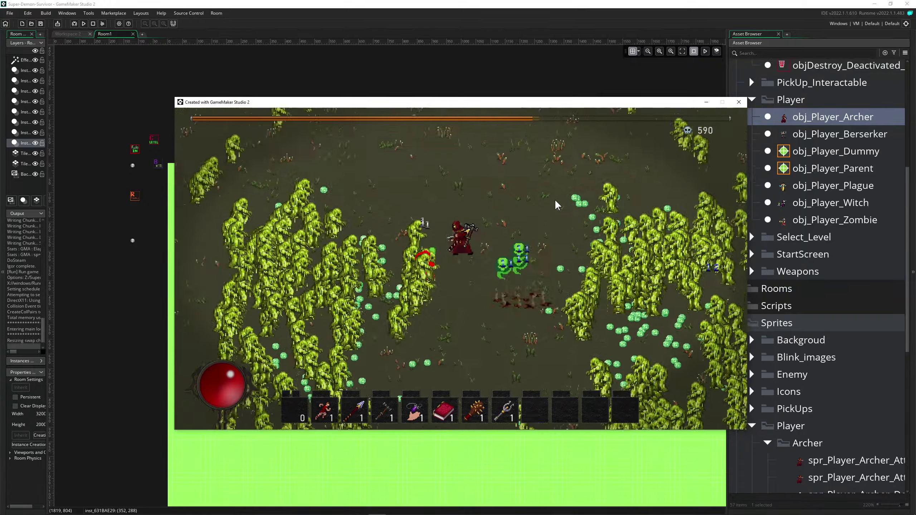
key(w)
key(a)
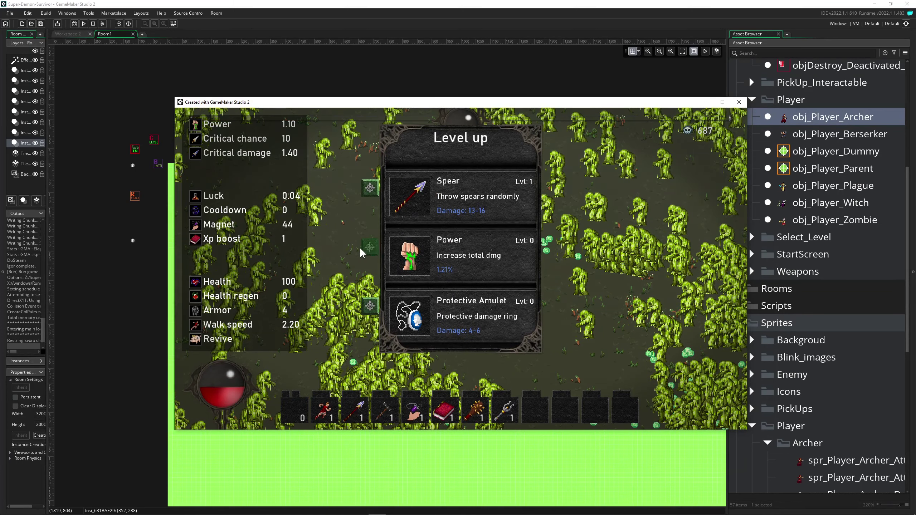
click(372, 250)
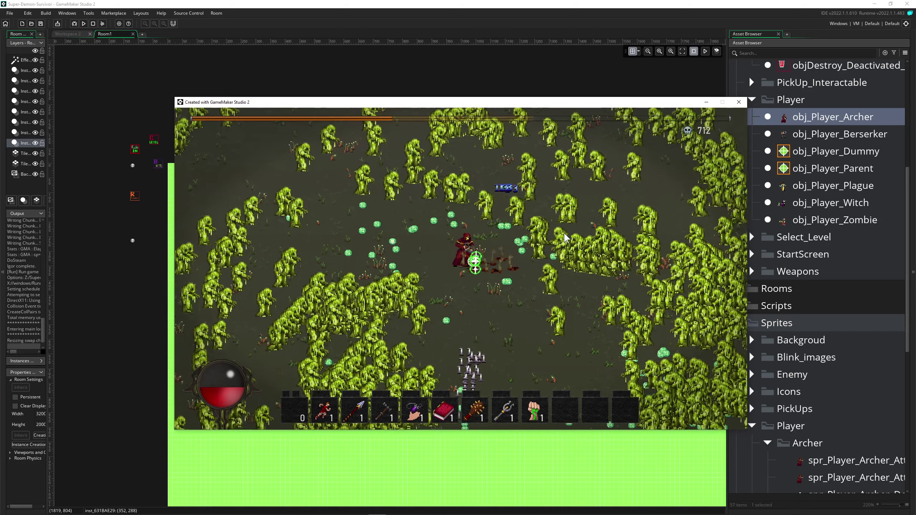
Guide the archer down through the gap between the two large hordes.
key(s)
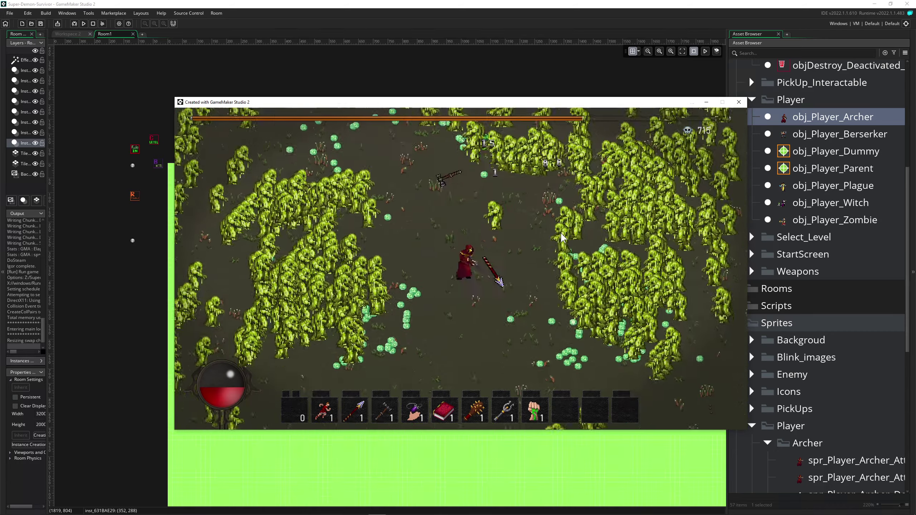